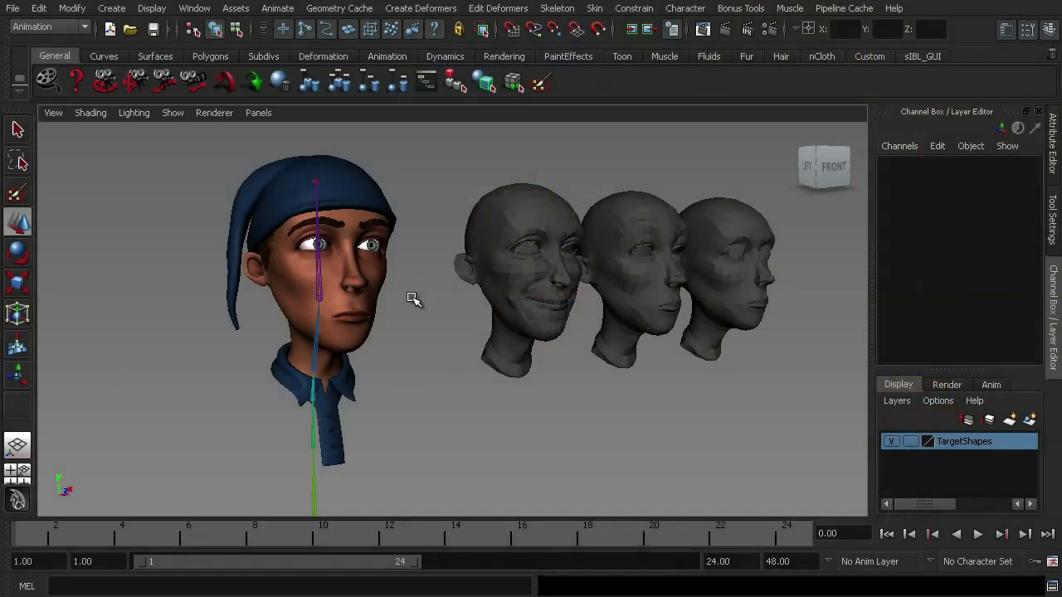
Try rotating the head pivot control, then undo the rotation
{"action": "left_click", "coordinate": [318, 301]}
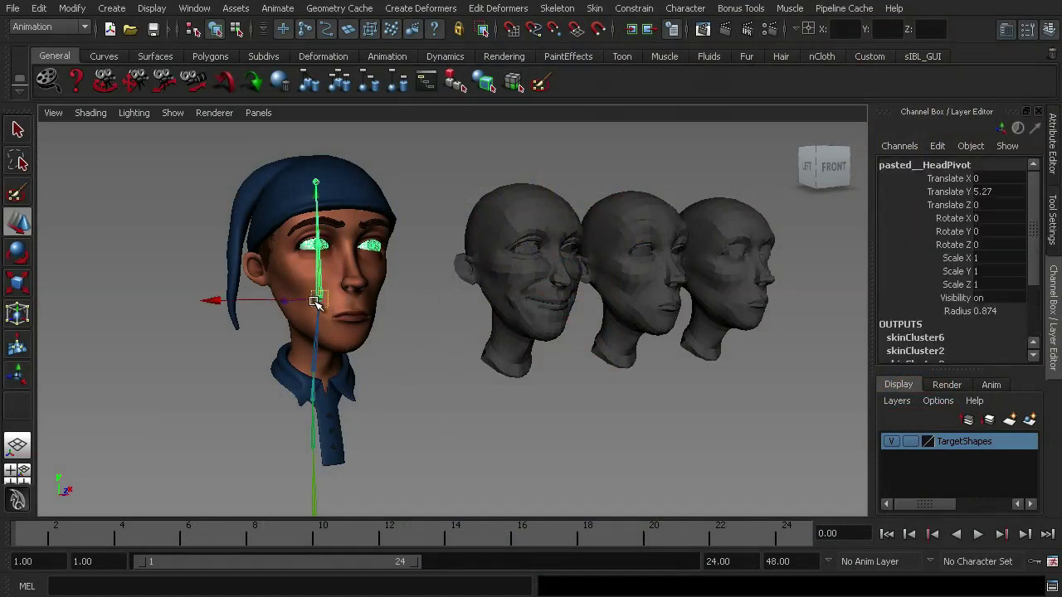
{"action": "key", "text": "e"}
{"action": "left_click_drag", "start_coordinate": [321, 299], "coordinate": [397, 267]}
{"action": "key", "text": "ctrl+z"}
{"action": "key", "text": "ctrl+z"}
{"action": "key", "text": "ctrl+z"}
{"action": "key", "text": "ctrl+z"}
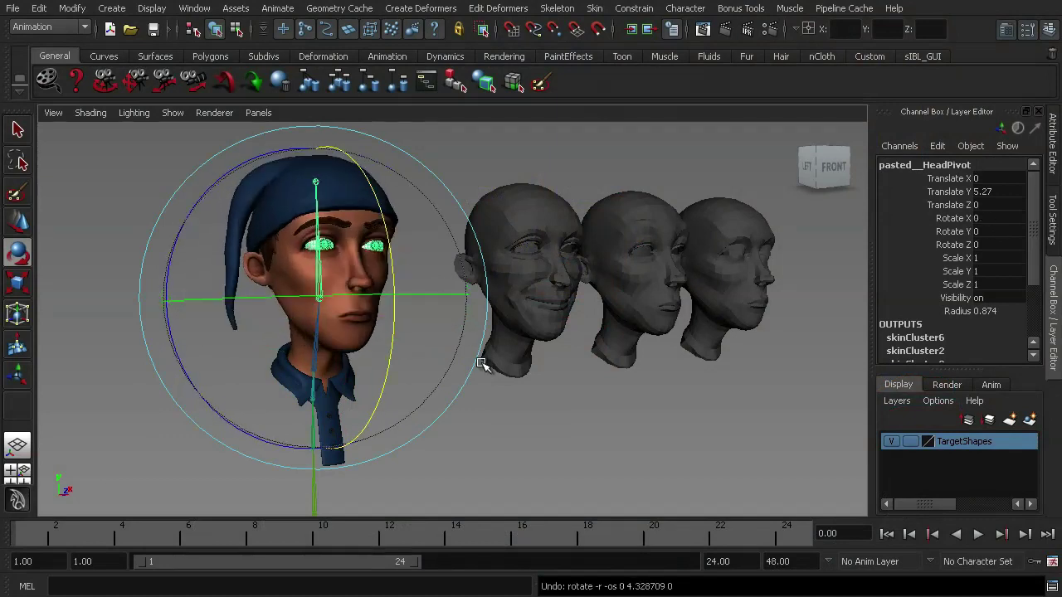
Select the three target heads, then the character's head last as the base
{"action": "left_click_drag", "start_coordinate": [425, 369], "coordinate": [386, 329], "text": "alt"}
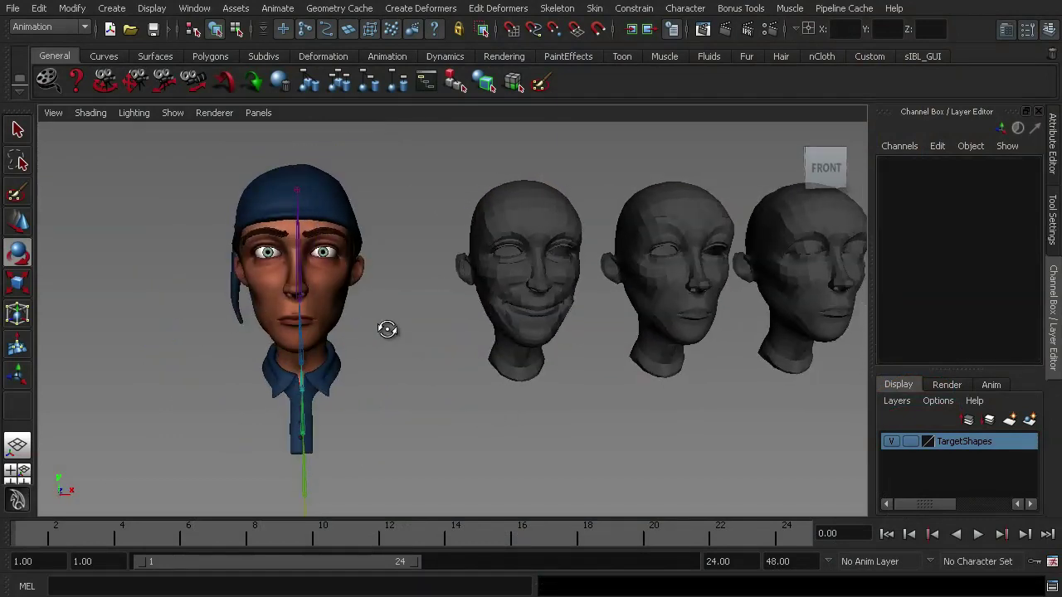
{"action": "left_click", "coordinate": [771, 244]}
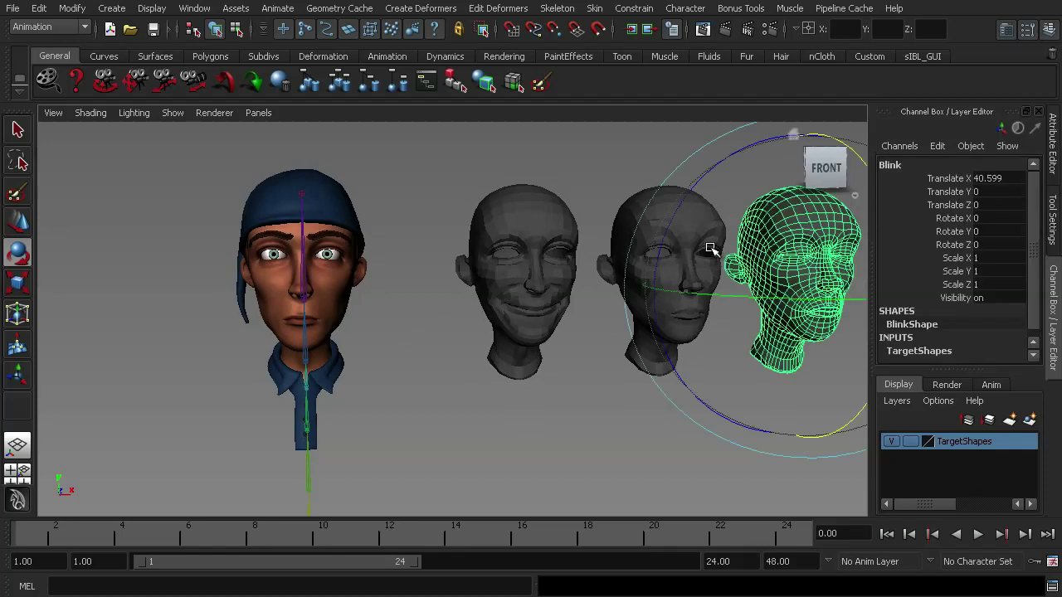
{"action": "left_click", "coordinate": [711, 253], "text": "shift"}
{"action": "left_click", "coordinate": [494, 257], "text": "shift"}
{"action": "key", "text": "w"}
{"action": "left_click_drag", "start_coordinate": [494, 257], "coordinate": [434, 319], "text": "alt"}
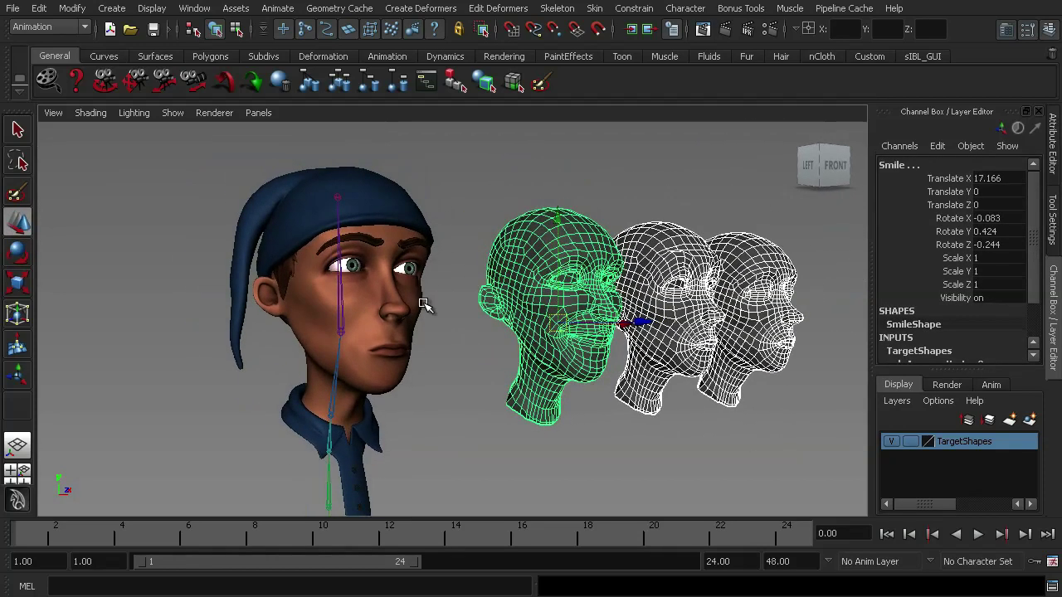
{"action": "left_click", "coordinate": [425, 303], "text": "shift"}
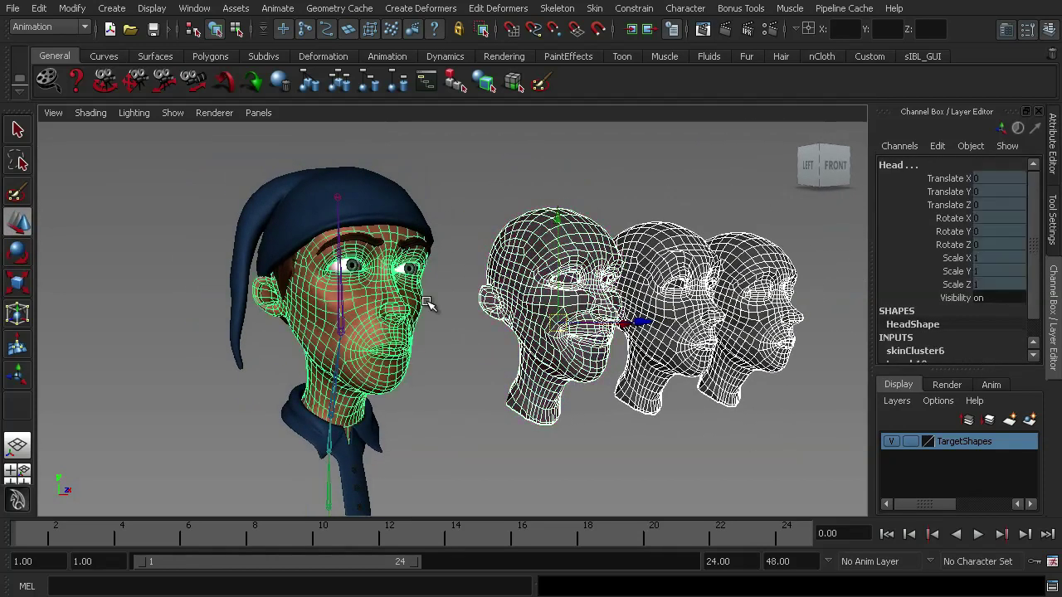
{"action": "left_click", "coordinate": [420, 9]}
Create a blend shape node named 'Expressions' from the Blend Shape options dialog
{"action": "left_click", "coordinate": [522, 32]}
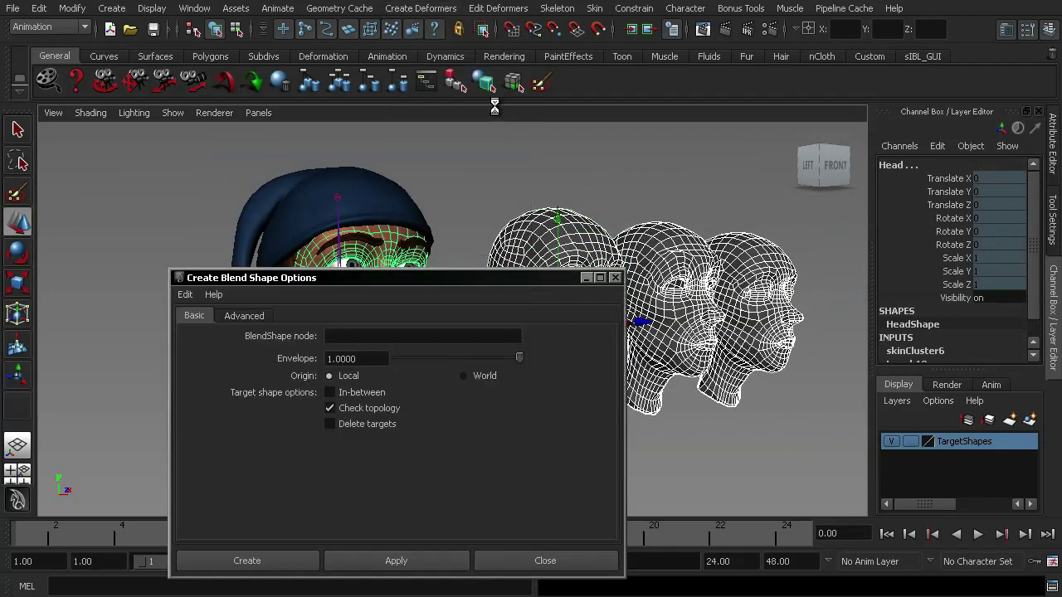
{"action": "left_click_drag", "start_coordinate": [382, 292], "coordinate": [443, 202]}
{"action": "left_click", "coordinate": [389, 247]}
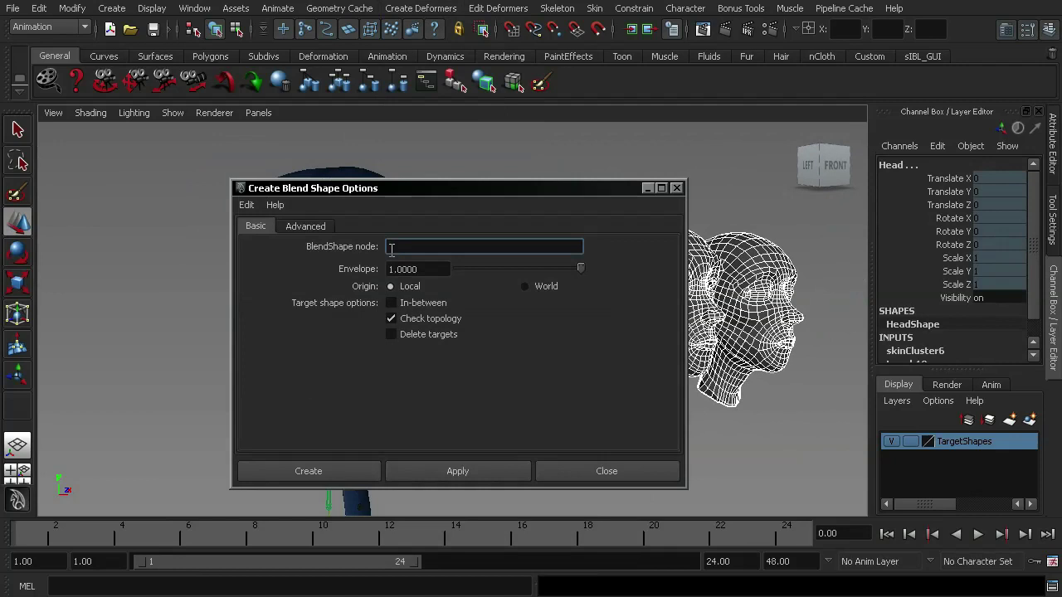
{"action": "type", "text": "Expressions"}
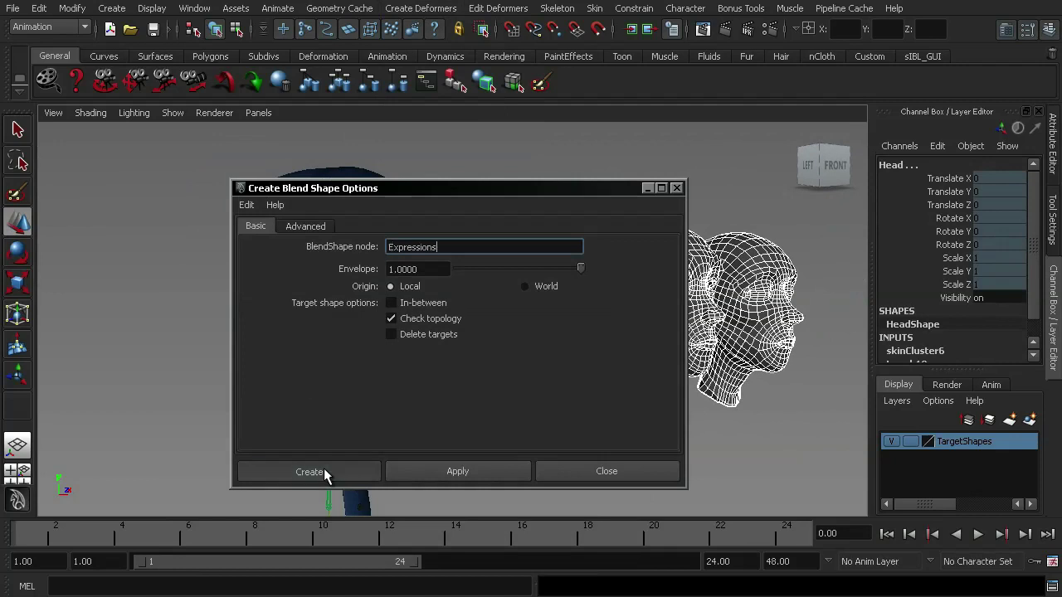
{"action": "left_click", "coordinate": [324, 472]}
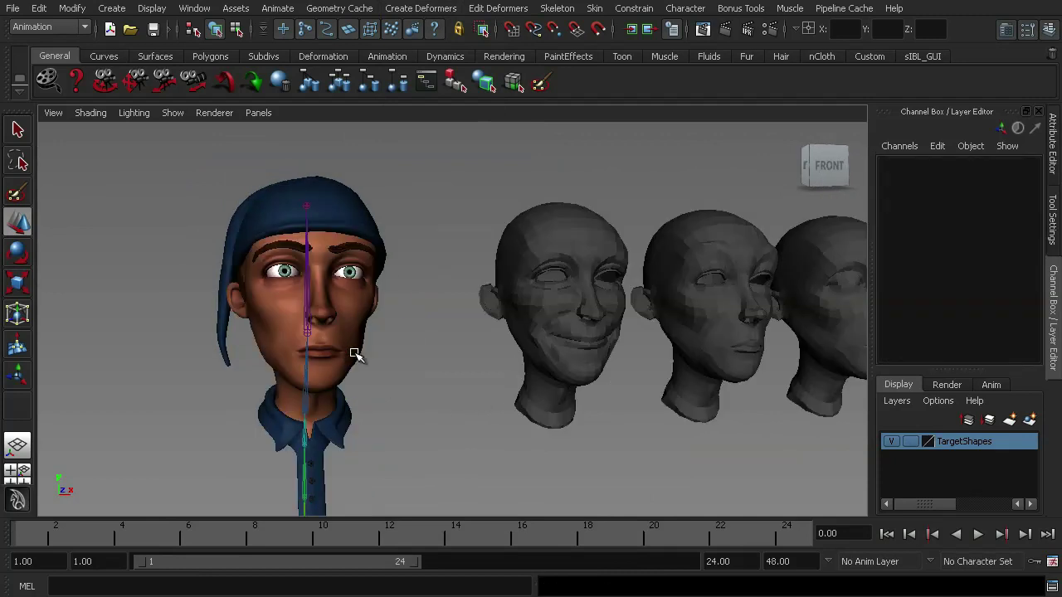
Tilt the HeadPivot control forward to Rotate X 19.52, then deselect it
{"action": "left_click_drag", "start_coordinate": [356, 354], "coordinate": [404, 356], "text": "alt"}
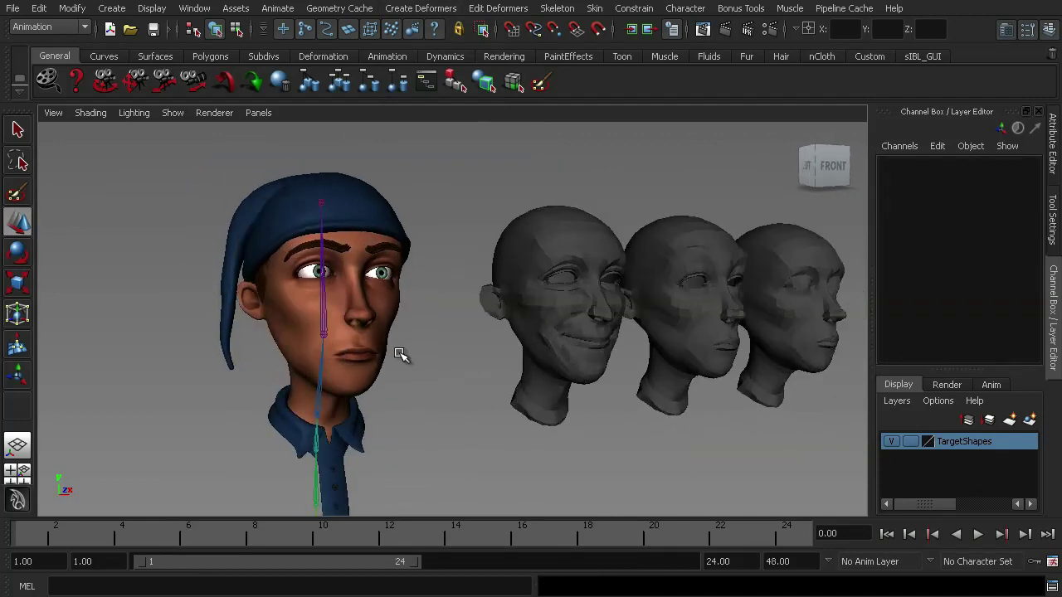
{"action": "left_click", "coordinate": [327, 334]}
{"action": "left_click_drag", "start_coordinate": [369, 262], "coordinate": [375, 331]}
{"action": "left_click_drag", "start_coordinate": [481, 446], "coordinate": [548, 448], "text": "alt"}
{"action": "left_click", "coordinate": [569, 462]}
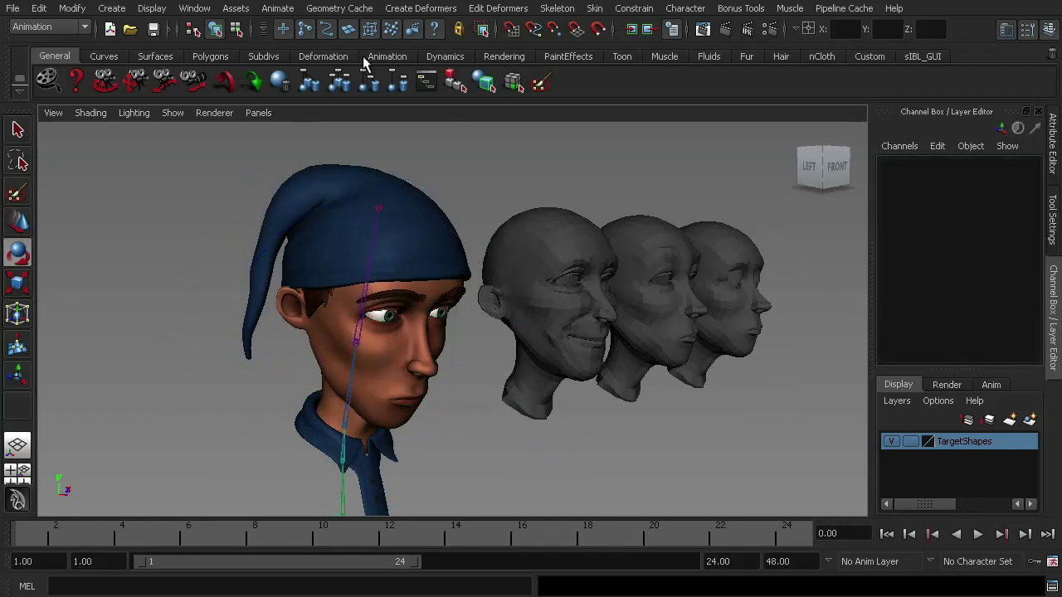
Open the Blend Shape editor showing the Blink, BrowsUp and Smile sliders of Expressions
{"action": "left_click", "coordinate": [193, 8]}
{"action": "mouse_move", "coordinate": [240, 67]}
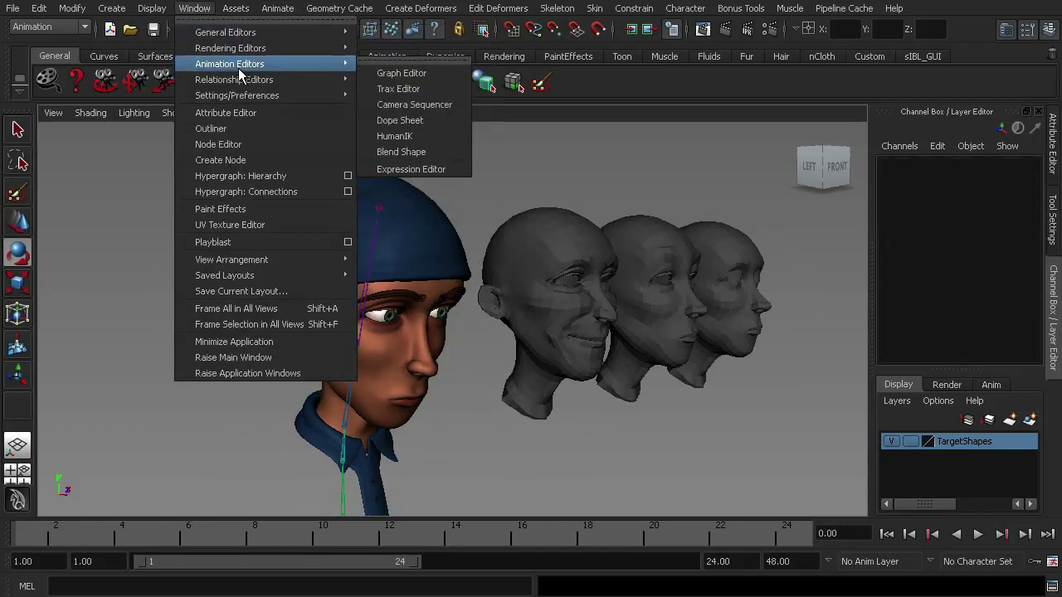
{"action": "left_click", "coordinate": [401, 152]}
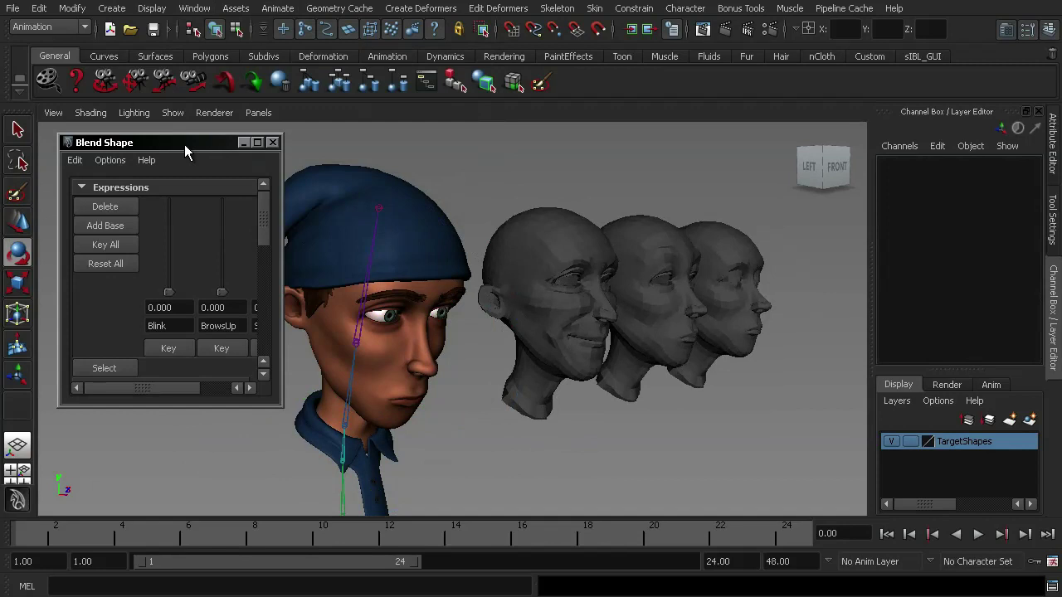
{"action": "left_click_drag", "start_coordinate": [184, 145], "coordinate": [165, 143]}
{"action": "left_click_drag", "start_coordinate": [147, 392], "coordinate": [178, 390]}
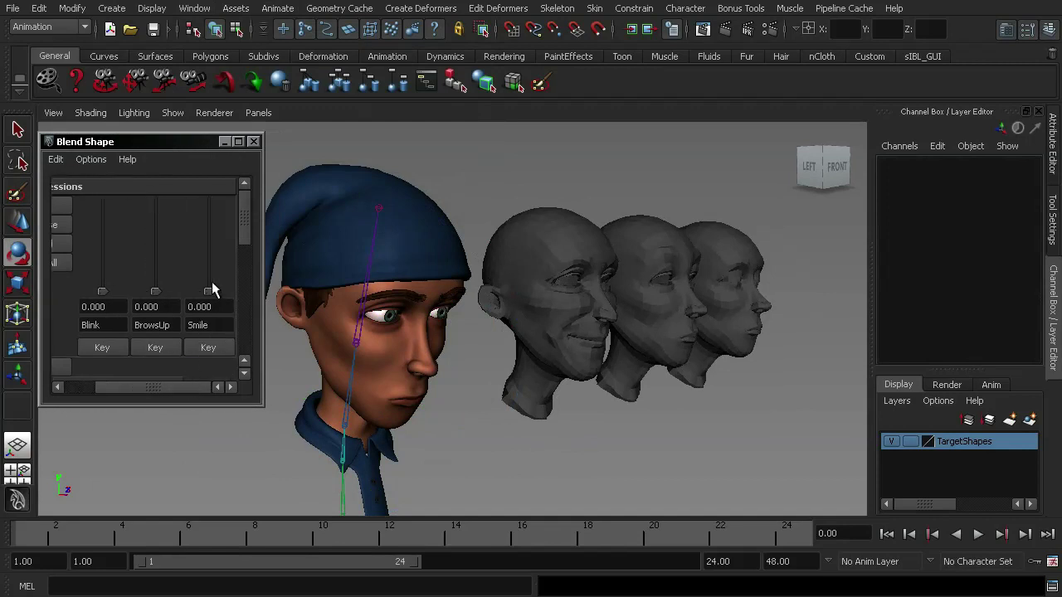
{"action": "left_click_drag", "start_coordinate": [212, 282], "coordinate": [227, 306]}
{"action": "left_click_drag", "start_coordinate": [383, 294], "coordinate": [473, 320], "text": "alt"}
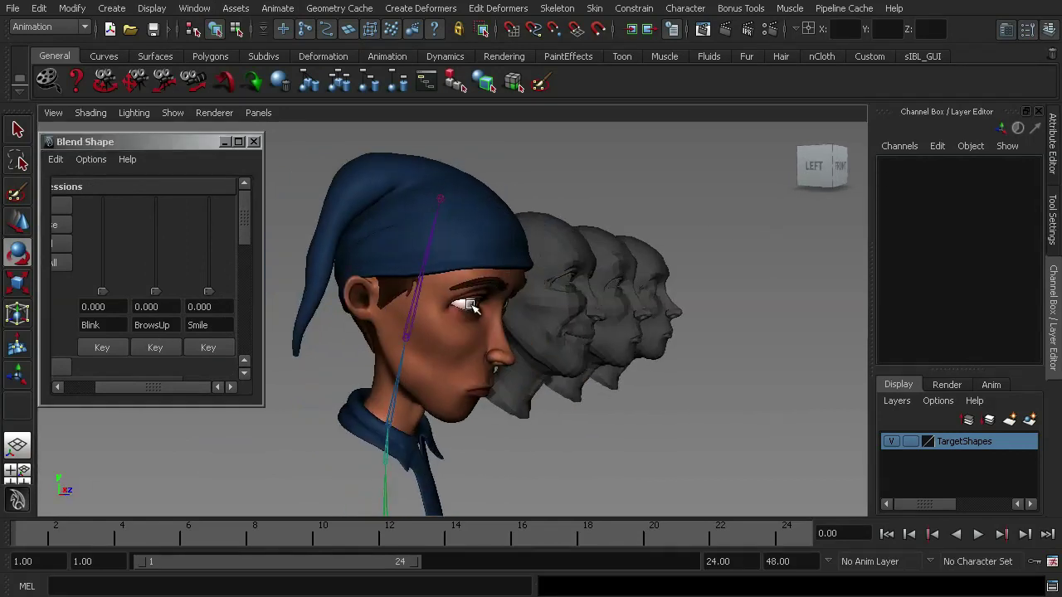
Reset the HeadPivot's 19.52 Rotate X tilt so the head stands upright, then deselect
{"action": "left_click", "coordinate": [410, 321]}
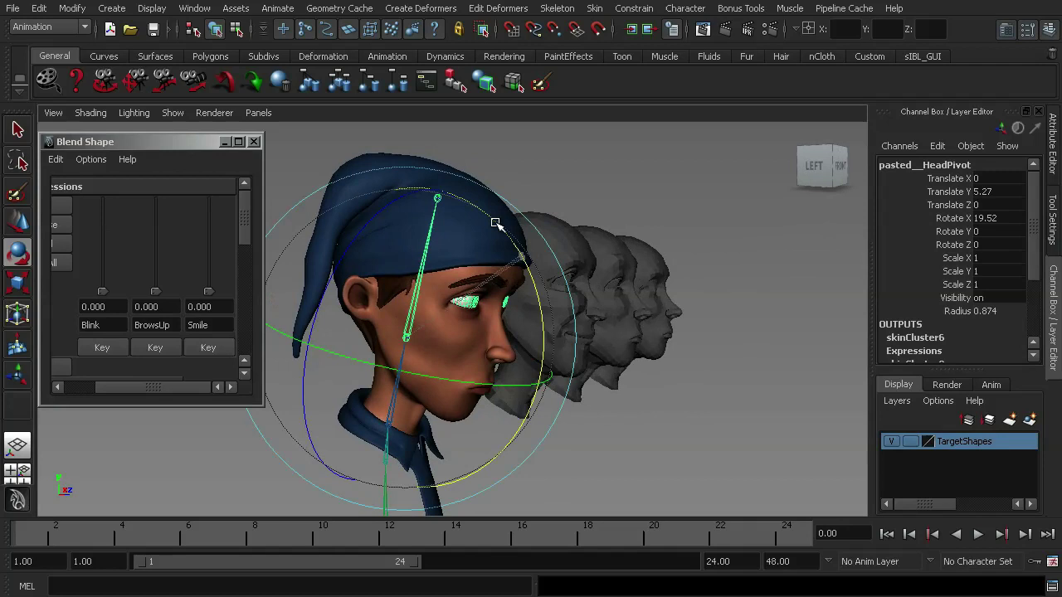
{"action": "left_click_drag", "start_coordinate": [498, 224], "coordinate": [428, 329]}
{"action": "mouse_move", "coordinate": [437, 368]}
{"action": "left_mouse_down"}
{"action": "mouse_move", "coordinate": [425, 374]}
{"action": "mouse_move", "coordinate": [438, 372]}
{"action": "left_mouse_up"}
{"action": "mouse_move", "coordinate": [208, 292]}
{"action": "left_mouse_down"}
{"action": "mouse_move", "coordinate": [211, 204]}
{"action": "mouse_move", "coordinate": [209, 288]}
{"action": "left_mouse_up"}
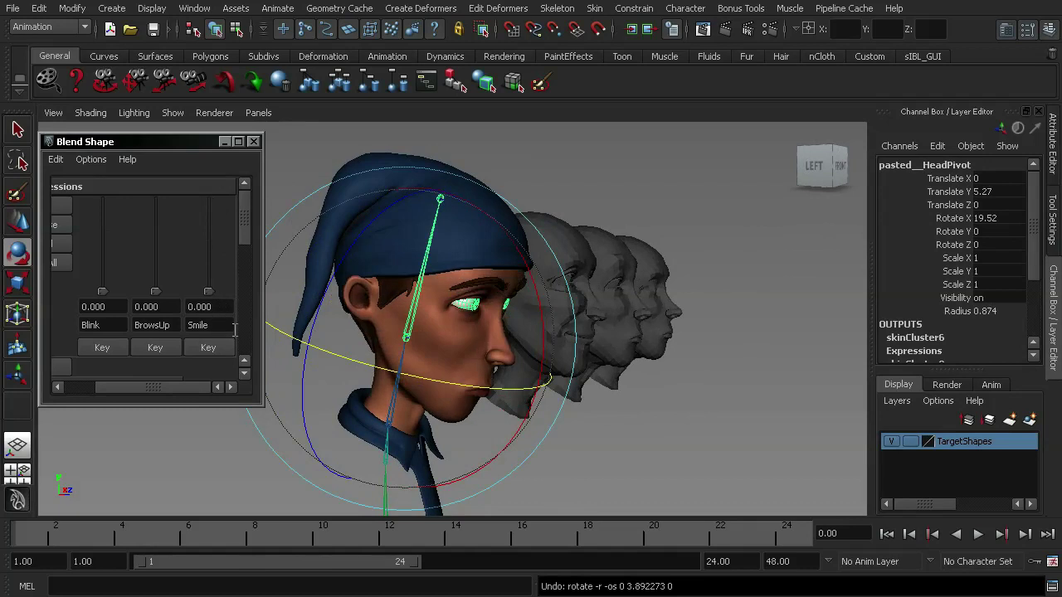
{"action": "left_click", "coordinate": [282, 248]}
{"action": "left_click_drag", "start_coordinate": [298, 282], "coordinate": [408, 282], "text": "alt"}
{"action": "left_click", "coordinate": [406, 280]}
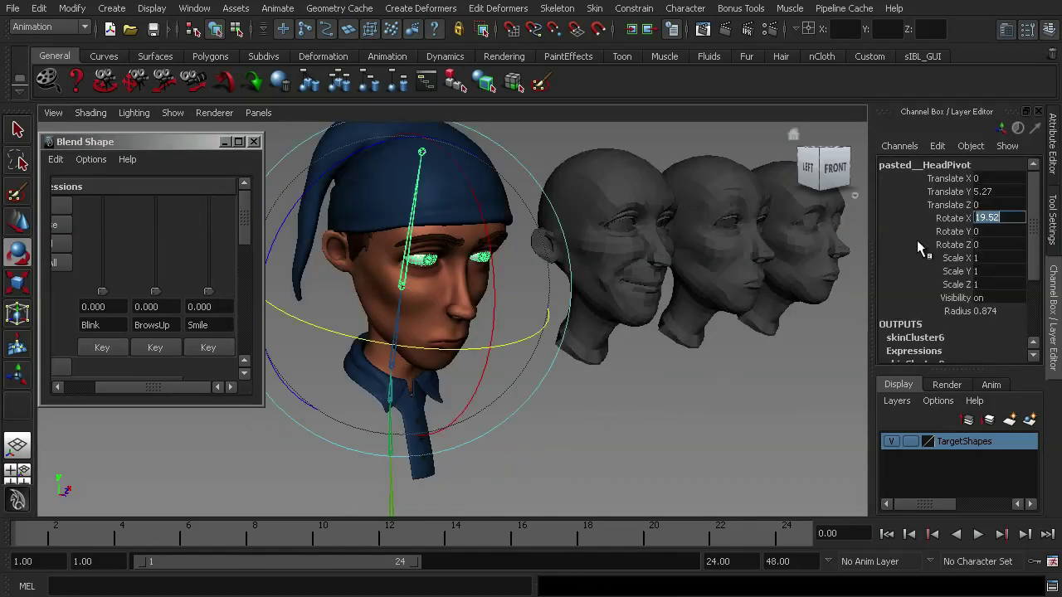
{"action": "left_click", "coordinate": [531, 390]}
{"action": "left_click_drag", "start_coordinate": [531, 390], "coordinate": [467, 246], "text": "alt"}
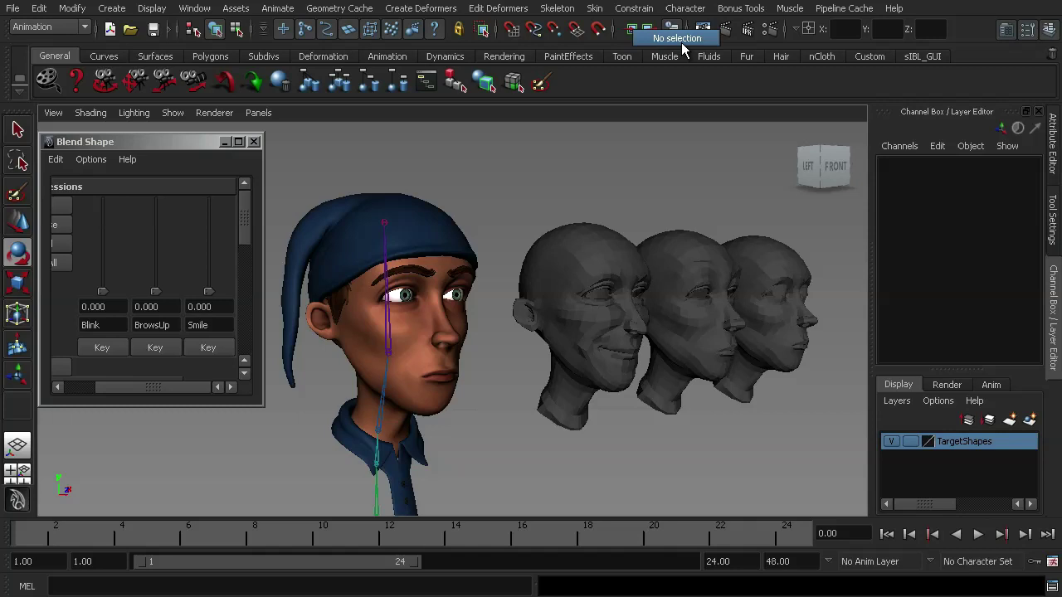
{"action": "left_click", "coordinate": [663, 44]}
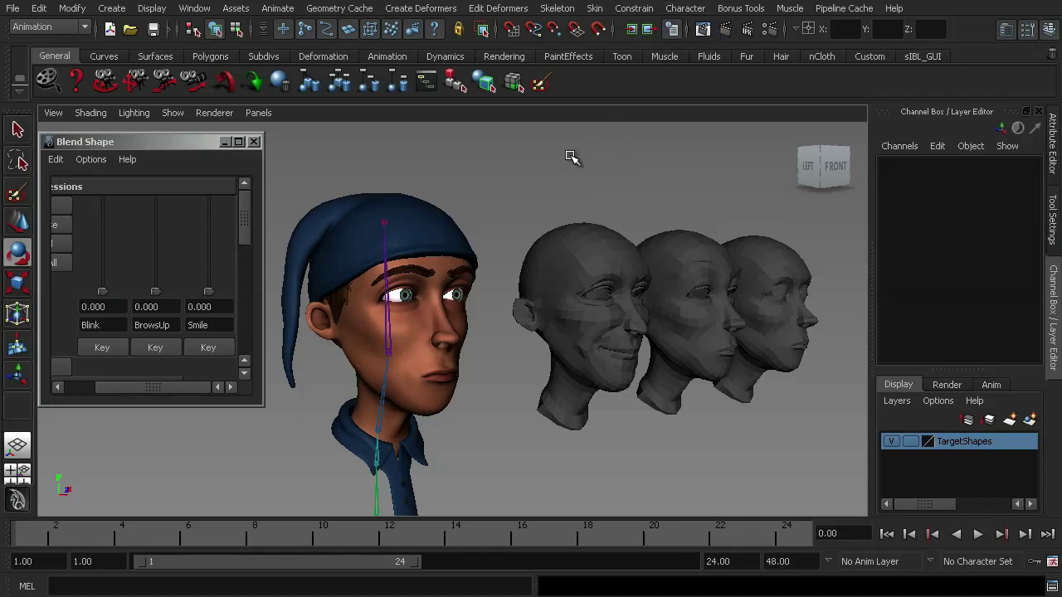
In the Head's All Inputs list, drag skinCluster6 above the Expressions blend shape
{"action": "left_click", "coordinate": [436, 327]}
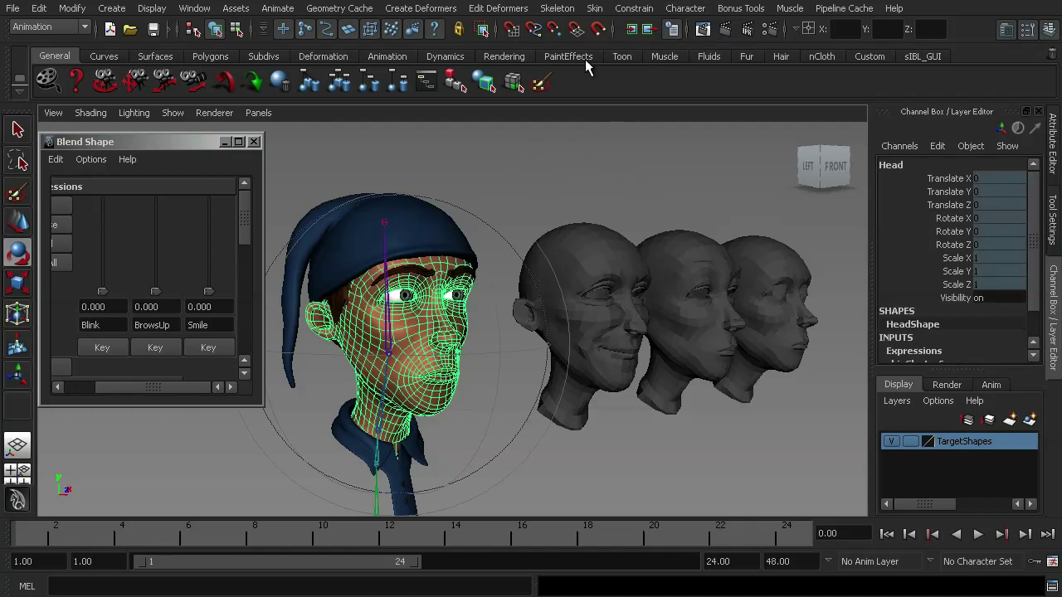
{"action": "left_click", "coordinate": [632, 33]}
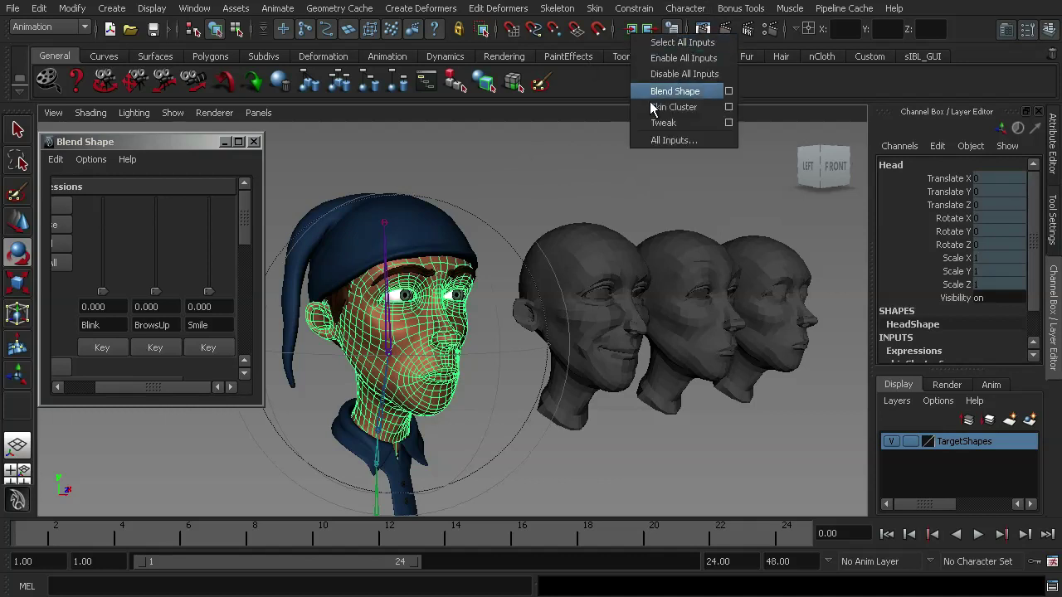
{"action": "left_click", "coordinate": [668, 141]}
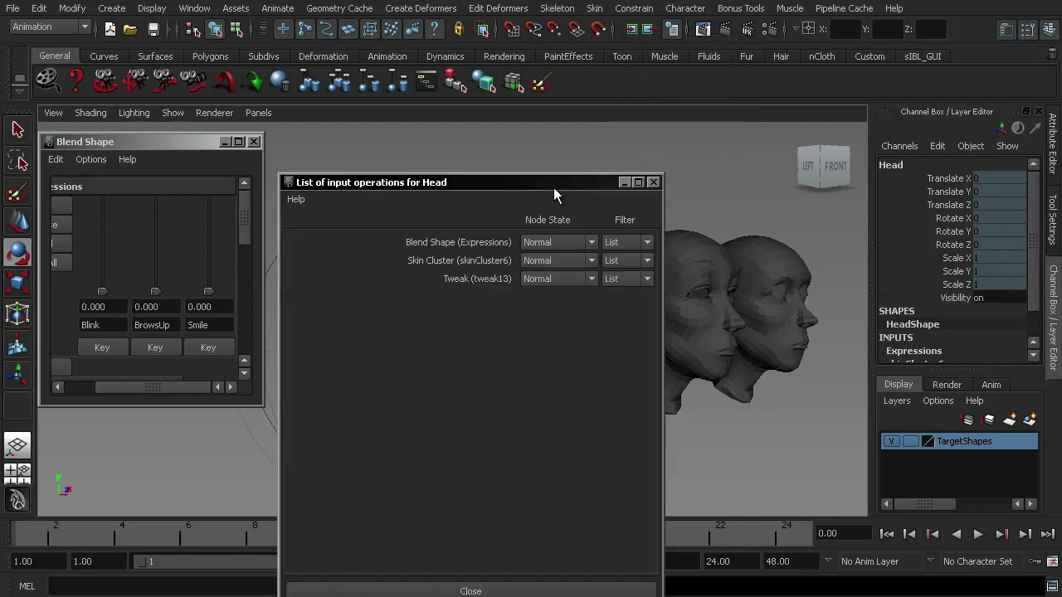
{"action": "left_click_drag", "start_coordinate": [608, 91], "coordinate": [638, 93]}
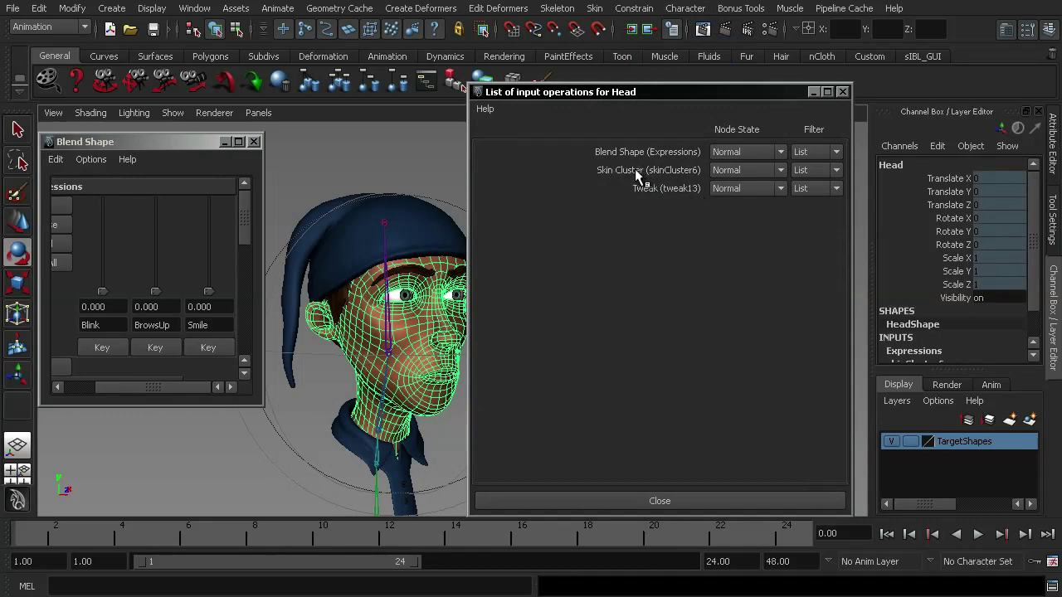
{"action": "middle_click_drag", "start_coordinate": [634, 168], "coordinate": [655, 152]}
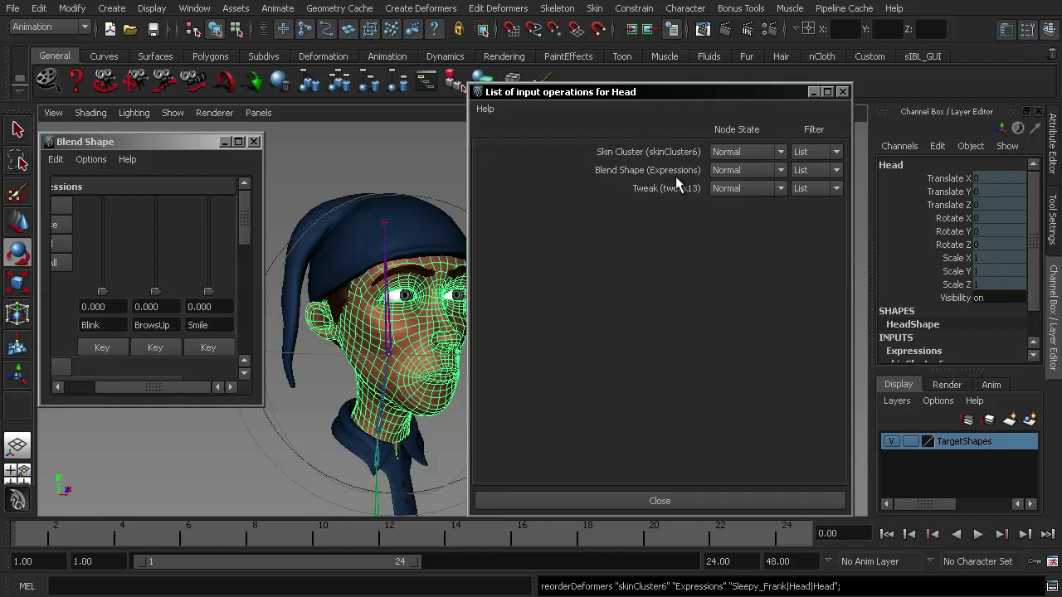
Close the inputs list, tilt the head pivot to Rotate X 28.083 and preview Smile partway
{"action": "left_click", "coordinate": [669, 496]}
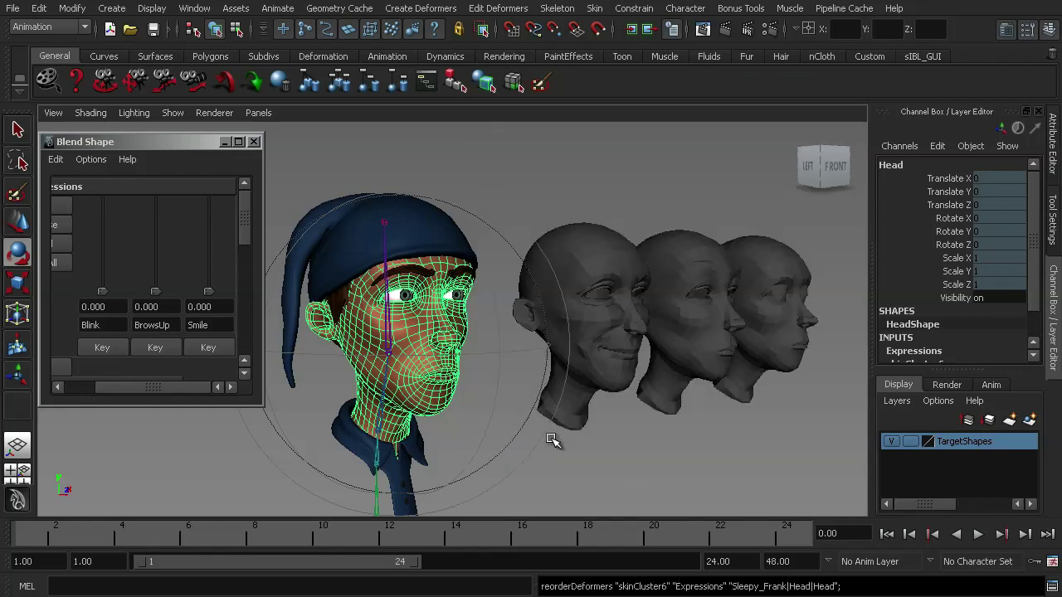
{"action": "left_click", "coordinate": [599, 474]}
{"action": "left_click", "coordinate": [385, 350]}
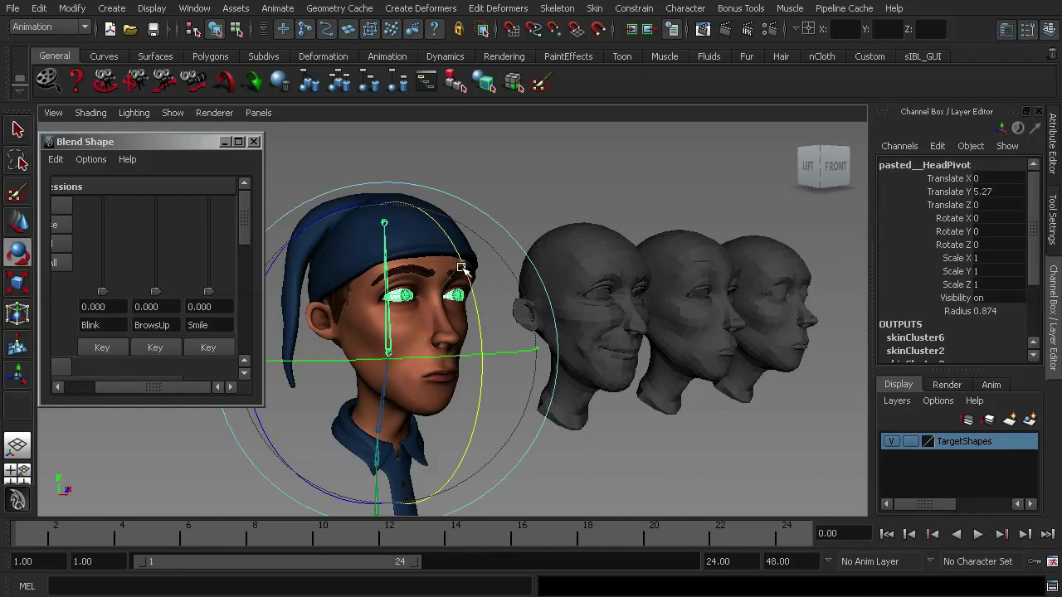
{"action": "left_click_drag", "start_coordinate": [475, 267], "coordinate": [490, 342]}
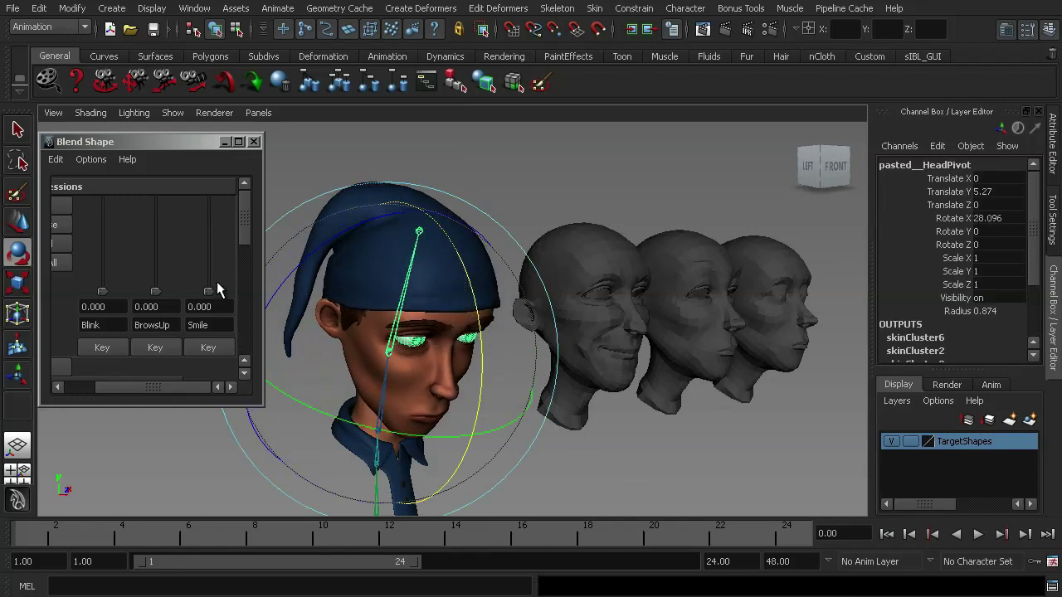
{"action": "mouse_move", "coordinate": [218, 288]}
{"action": "left_mouse_down"}
{"action": "mouse_move", "coordinate": [220, 195]}
{"action": "mouse_move", "coordinate": [221, 291]}
{"action": "left_mouse_up"}
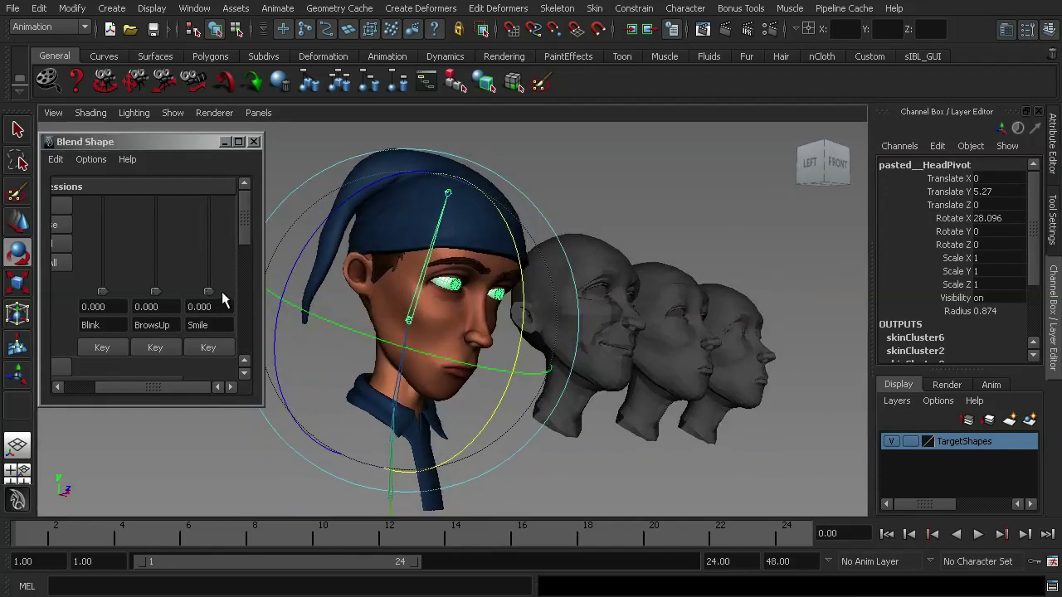
{"action": "mouse_move", "coordinate": [221, 291]}
{"action": "left_mouse_down"}
{"action": "mouse_move", "coordinate": [226, 200]}
{"action": "mouse_move", "coordinate": [218, 292]}
{"action": "left_mouse_up"}
Set the head pivot's Rotate X back to 0
{"action": "left_click", "coordinate": [987, 217]}
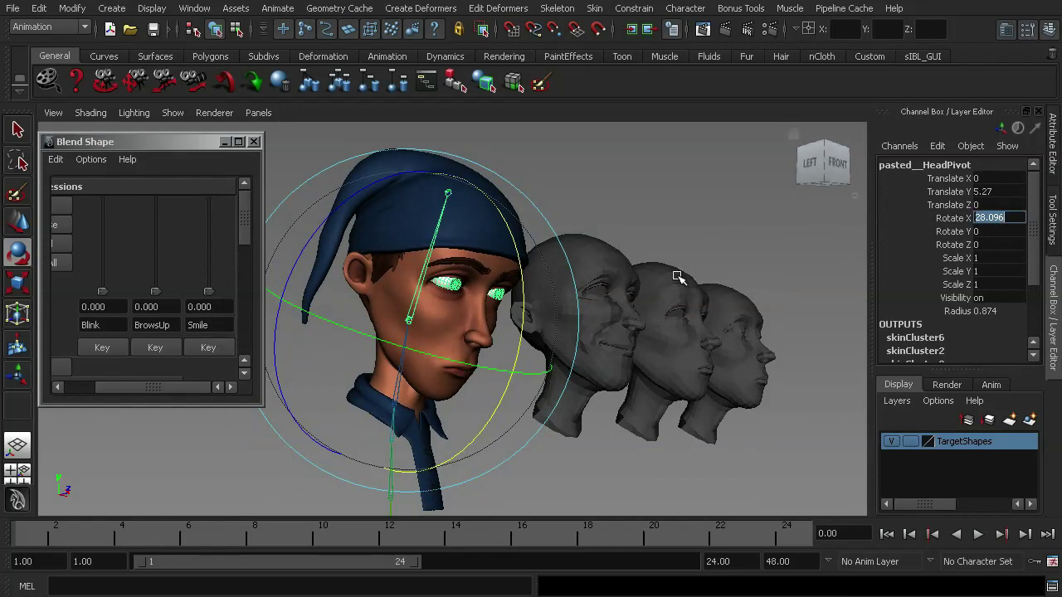
{"action": "type", "text": "0"}
{"action": "key", "text": "Return"}
Delete the Expressions blend shape node in the Blend Shape editor, then close the editor
{"action": "left_click", "coordinate": [601, 190]}
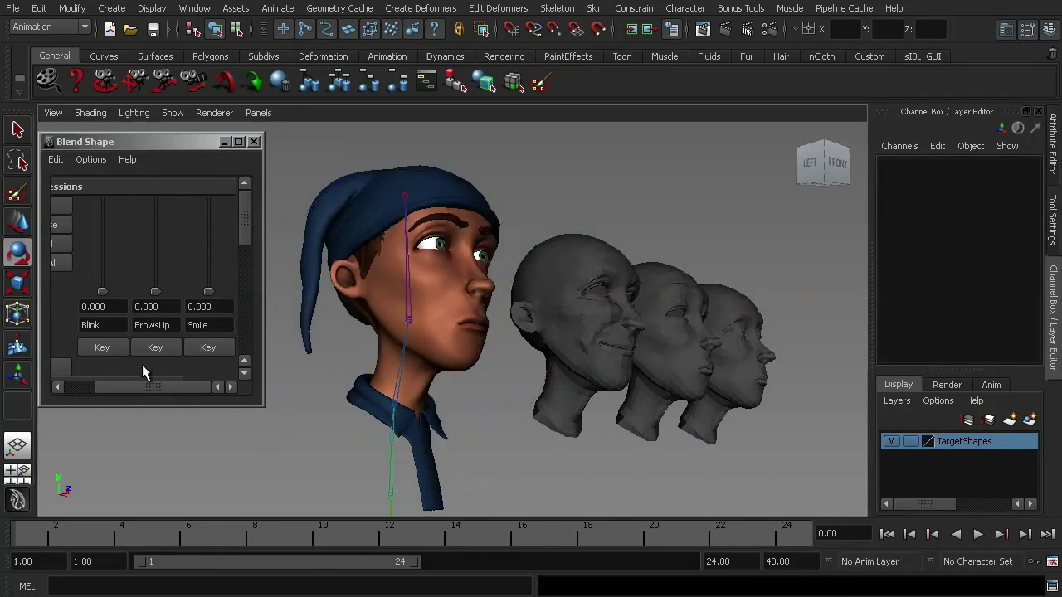
{"action": "left_click", "coordinate": [98, 206]}
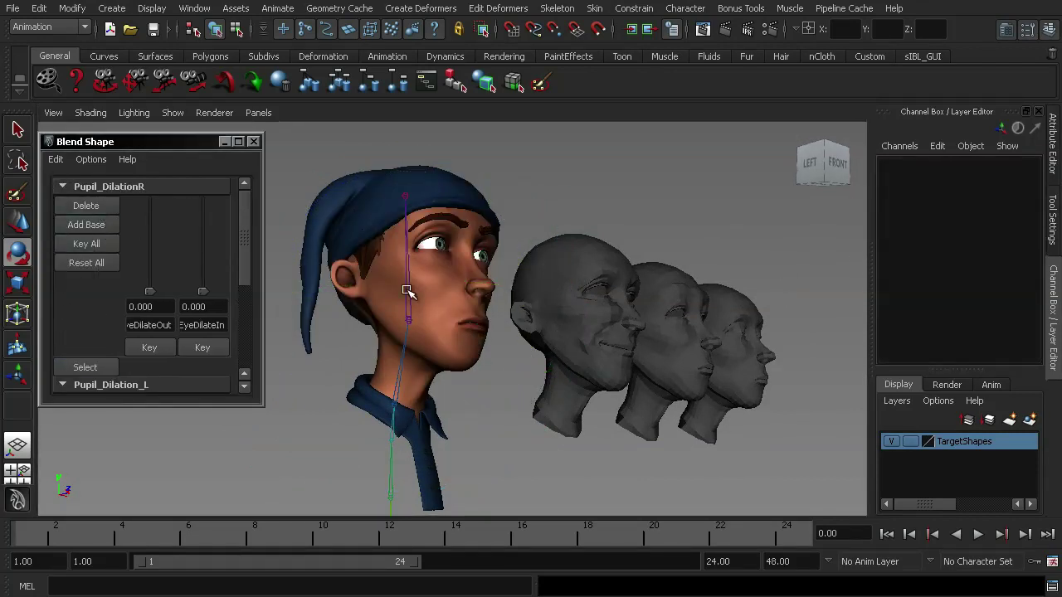
{"action": "left_click", "coordinate": [100, 186]}
{"action": "left_click", "coordinate": [106, 222]}
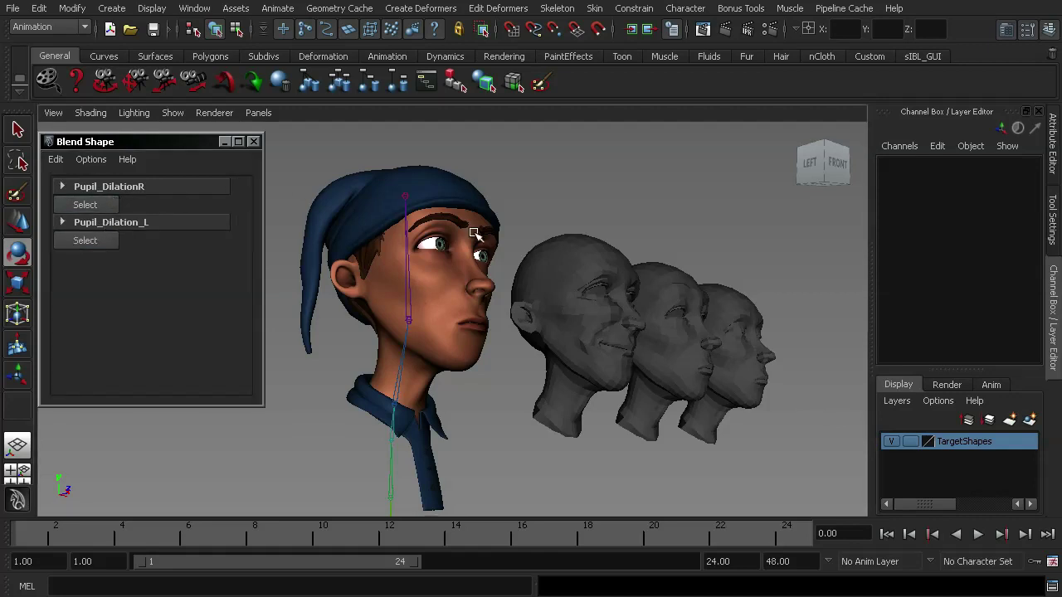
{"action": "left_click_drag", "start_coordinate": [531, 278], "coordinate": [604, 278], "text": "alt"}
{"action": "left_click", "coordinate": [254, 141]}
{"action": "scroll", "coordinate": [486, 261], "scroll_direction": "down", "scroll_amount": 2}
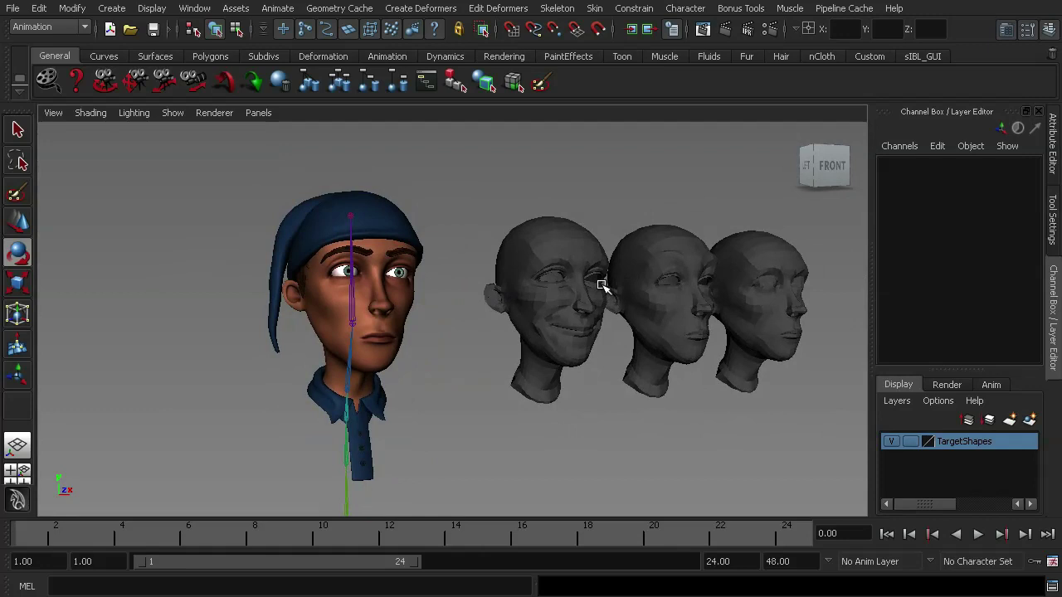
Create a new 'Expressions' blend shape on the head from the BrowsUp and Smile heads
{"action": "left_click", "coordinate": [645, 251]}
{"action": "key", "text": "w"}
{"action": "left_click", "coordinate": [536, 246], "text": "shift"}
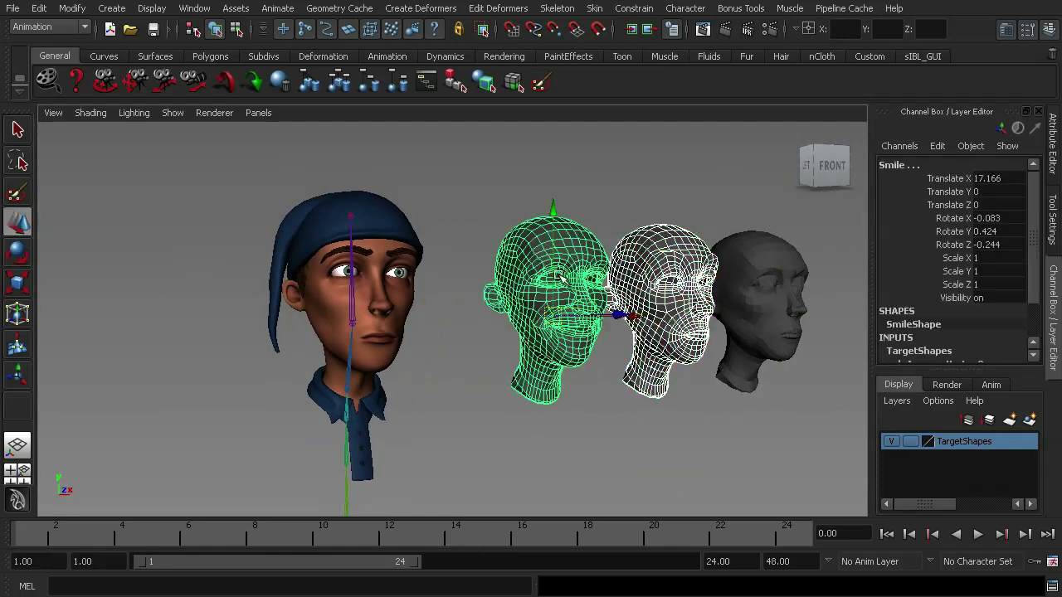
{"action": "left_click", "coordinate": [370, 323], "text": "shift"}
{"action": "left_click", "coordinate": [420, 8]}
{"action": "left_click", "coordinate": [521, 34]}
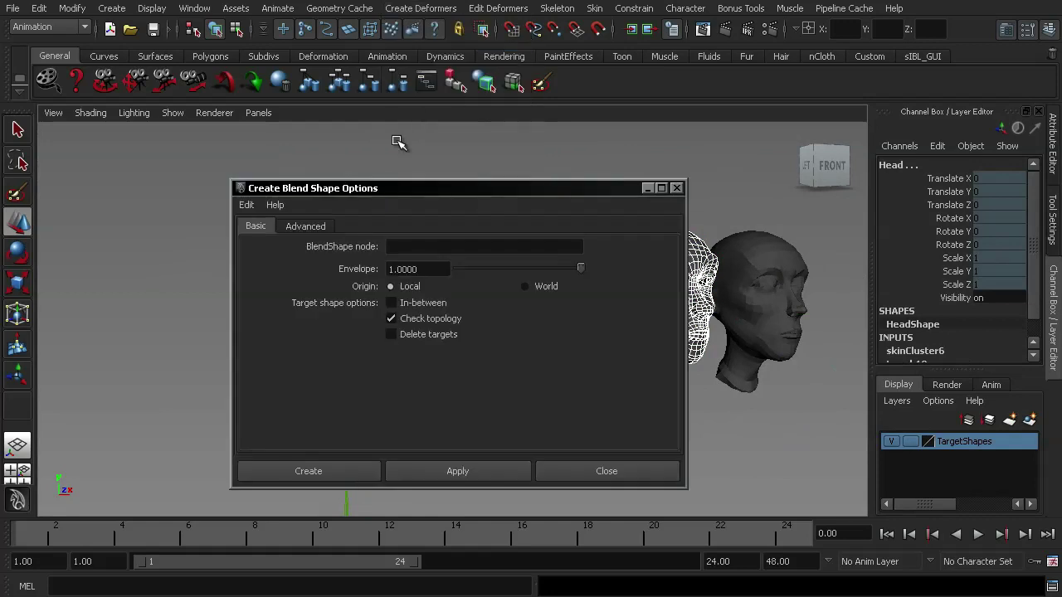
{"action": "left_click", "coordinate": [399, 244]}
{"action": "type", "text": "E"}
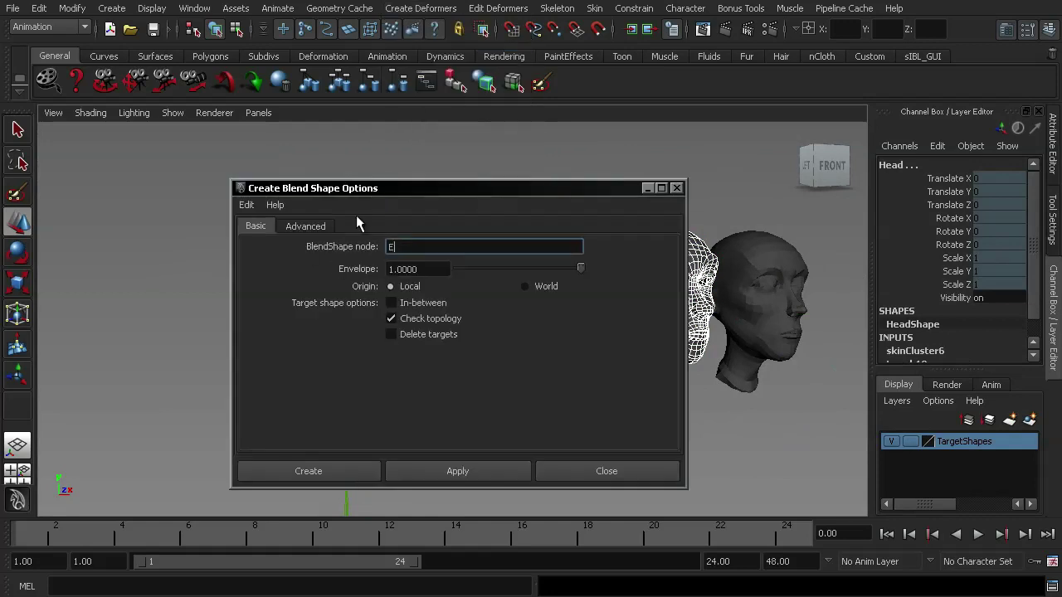
{"action": "type", "text": "xpressions"}
{"action": "left_click", "coordinate": [332, 470]}
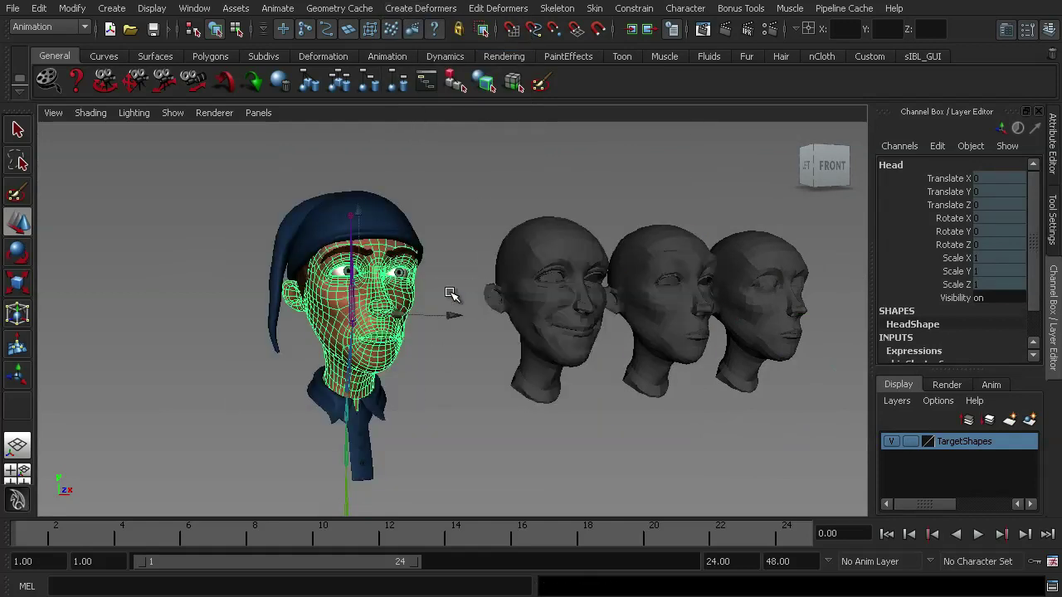
Reorder the head's inputs so the Expressions blend shape comes after skinCluster6
{"action": "left_click", "coordinate": [635, 29]}
{"action": "left_click", "coordinate": [660, 135]}
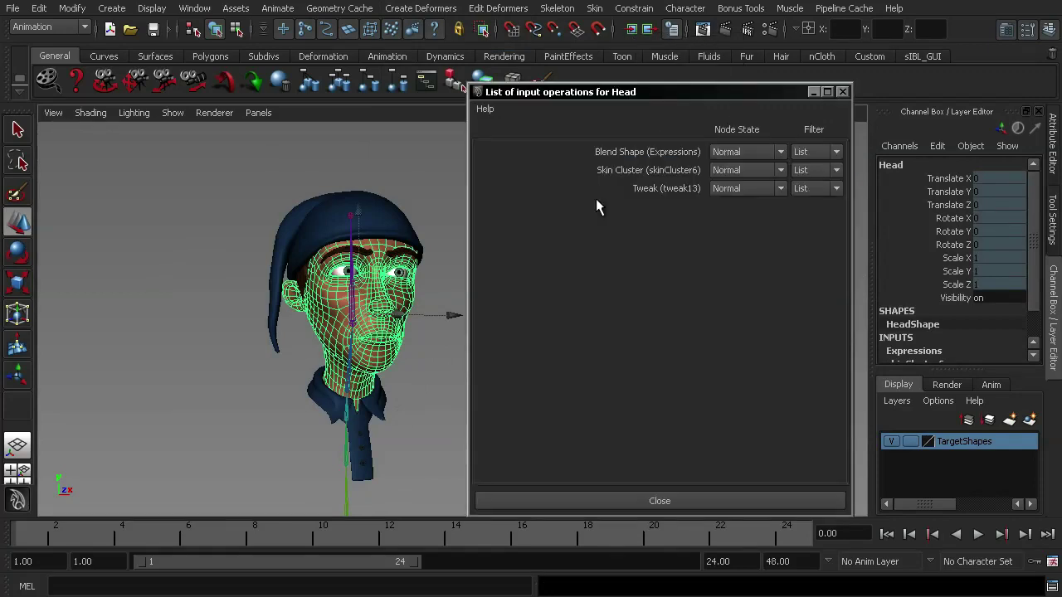
{"action": "middle_click_drag", "start_coordinate": [658, 153], "coordinate": [658, 171]}
{"action": "left_click", "coordinate": [842, 91]}
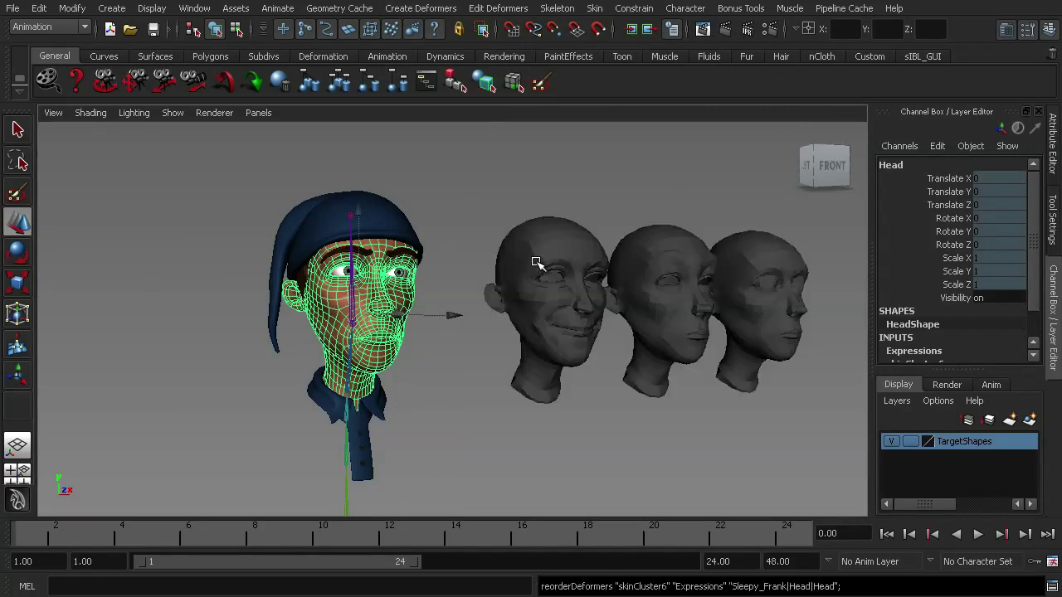
Turn the HeadPivot around its vertical axis to Rotate Y -35.366
{"action": "left_click", "coordinate": [404, 348]}
{"action": "left_click", "coordinate": [349, 314]}
{"action": "key", "text": "e"}
{"action": "left_click_drag", "start_coordinate": [375, 316], "coordinate": [369, 233]}
Test the Smile slider on the turned head in the Blend Shape editor, then close it
{"action": "left_click", "coordinate": [193, 8]}
{"action": "mouse_move", "coordinate": [234, 55]}
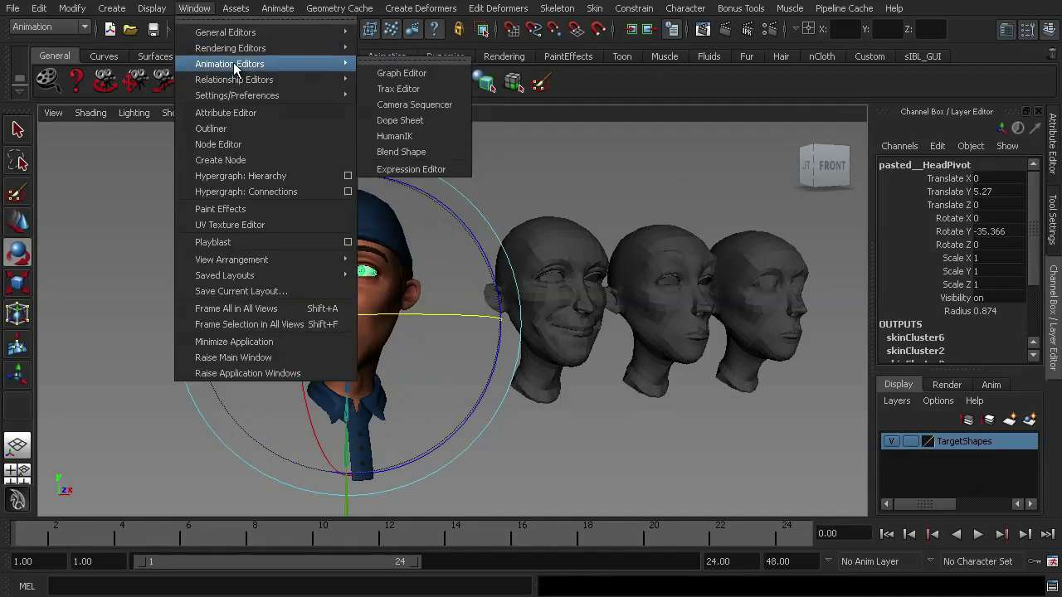
{"action": "left_click", "coordinate": [397, 154]}
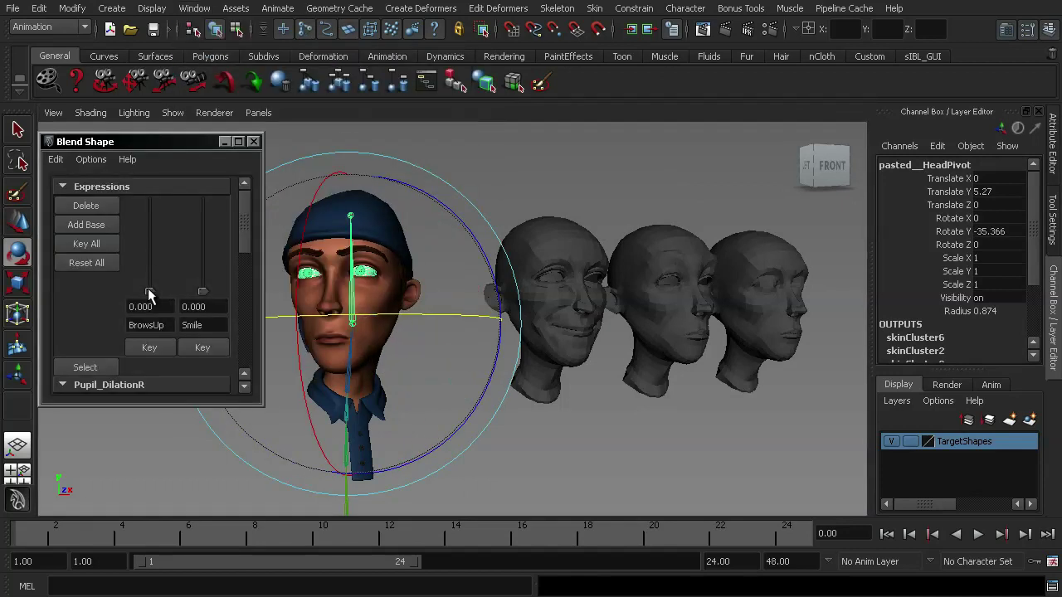
{"action": "mouse_move", "coordinate": [201, 296]}
{"action": "left_mouse_down"}
{"action": "mouse_move", "coordinate": [212, 178]}
{"action": "mouse_move", "coordinate": [202, 292]}
{"action": "left_mouse_up"}
{"action": "left_click", "coordinate": [254, 141]}
Select the Blink target head and orbit to face the heads frontally
{"action": "left_click", "coordinate": [829, 268]}
{"action": "left_click", "coordinate": [801, 290]}
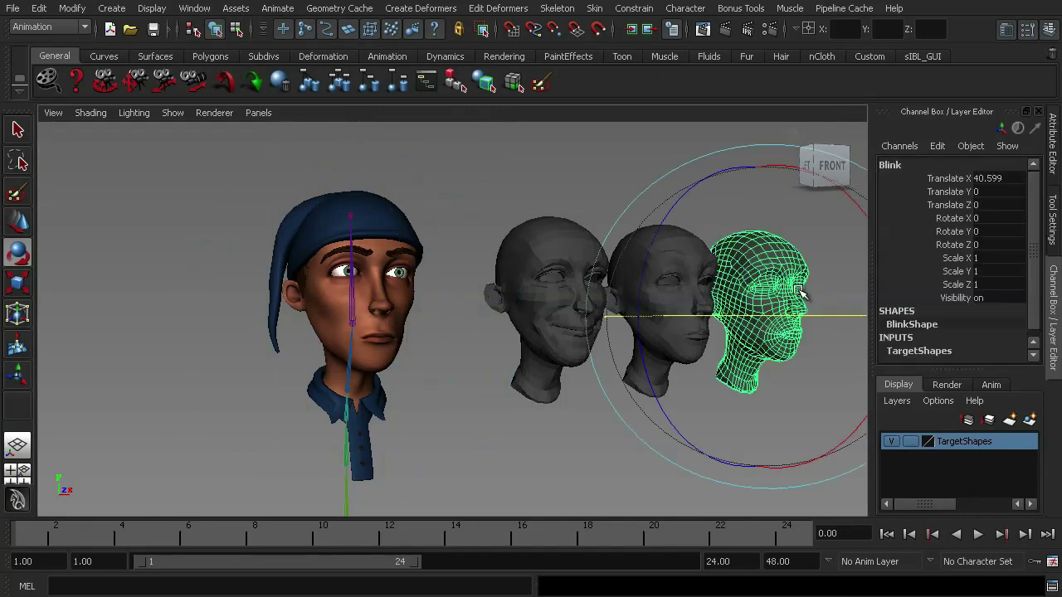
{"action": "key", "text": "w"}
{"action": "left_click_drag", "start_coordinate": [720, 290], "coordinate": [646, 249], "text": "alt"}
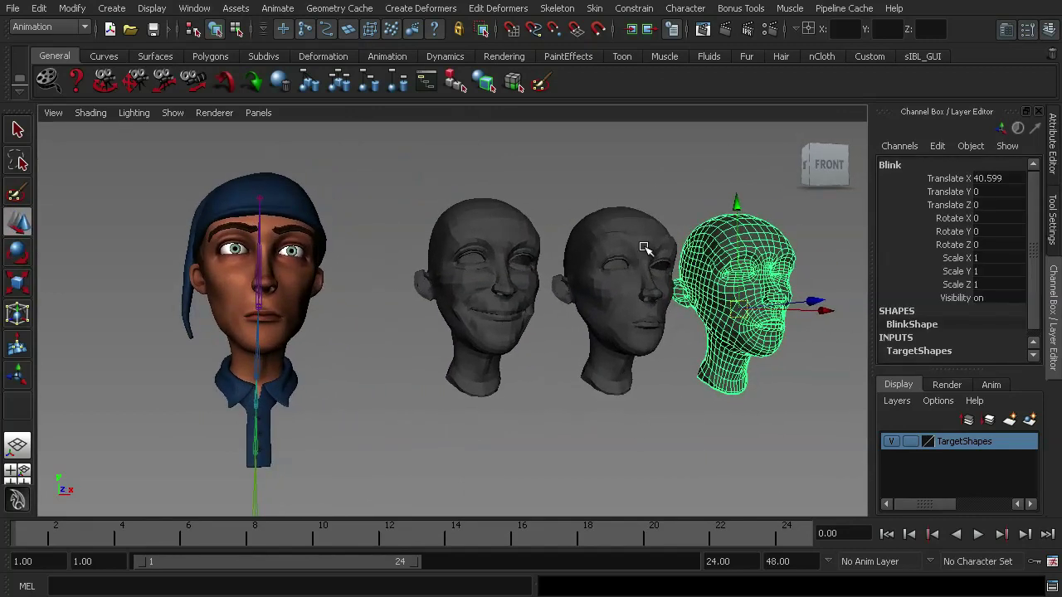
{"action": "left_click", "coordinate": [496, 8]}
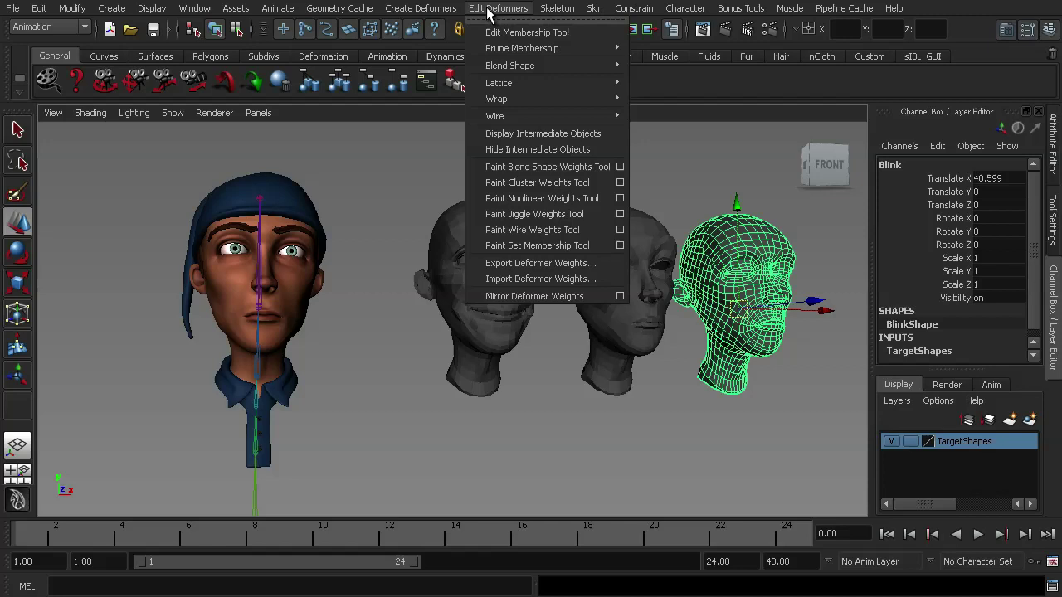
Add the Blink head as a target to the Expressions blend shape node on the character's head
{"action": "left_click", "coordinate": [686, 171]}
{"action": "left_click", "coordinate": [707, 228]}
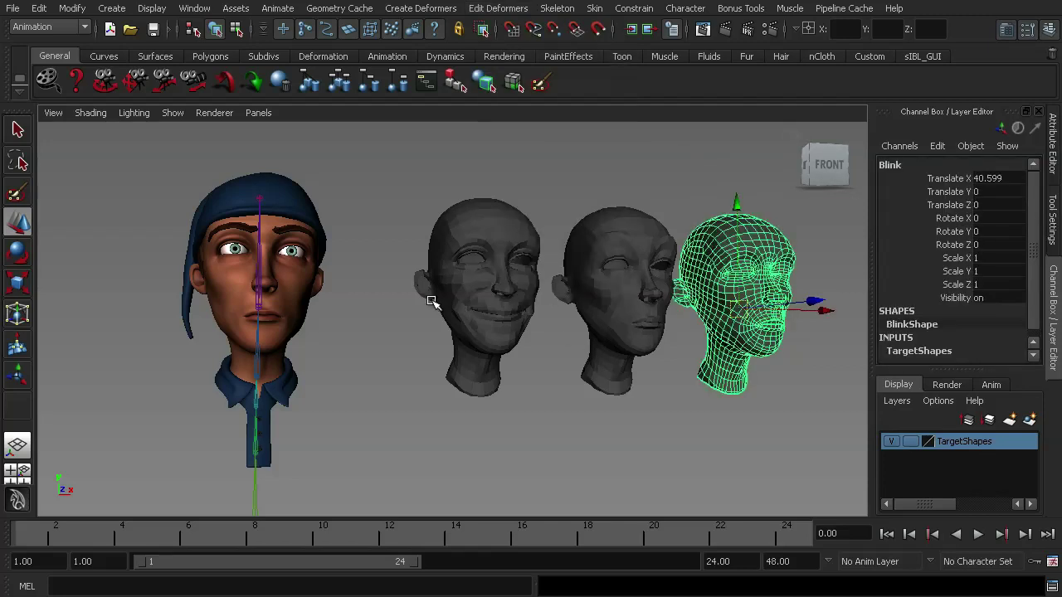
{"action": "left_click", "coordinate": [316, 290], "text": "shift"}
{"action": "left_click", "coordinate": [506, 9]}
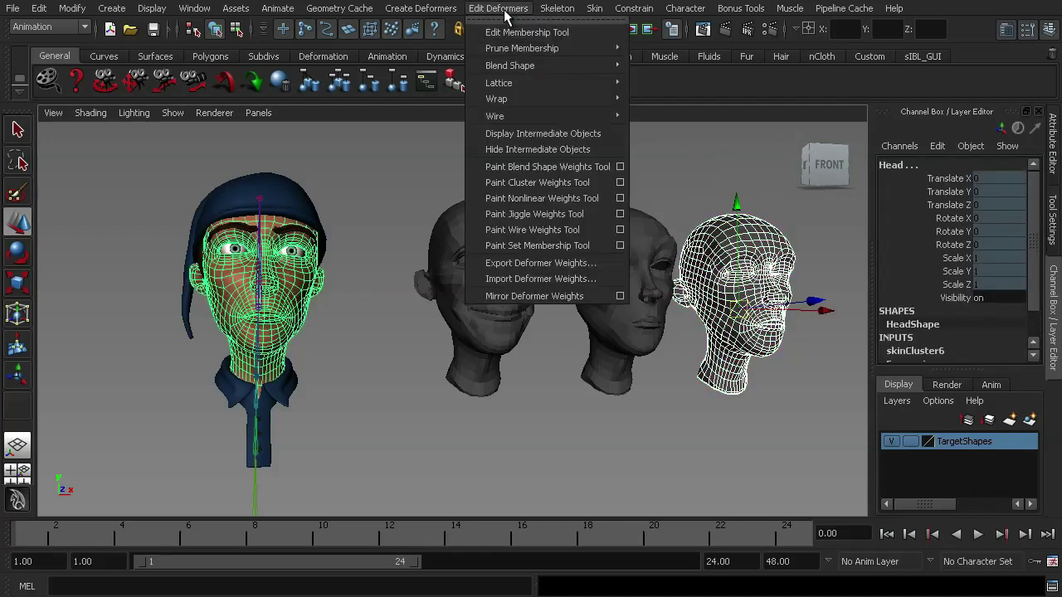
{"action": "mouse_move", "coordinate": [570, 83]}
{"action": "mouse_move", "coordinate": [562, 64]}
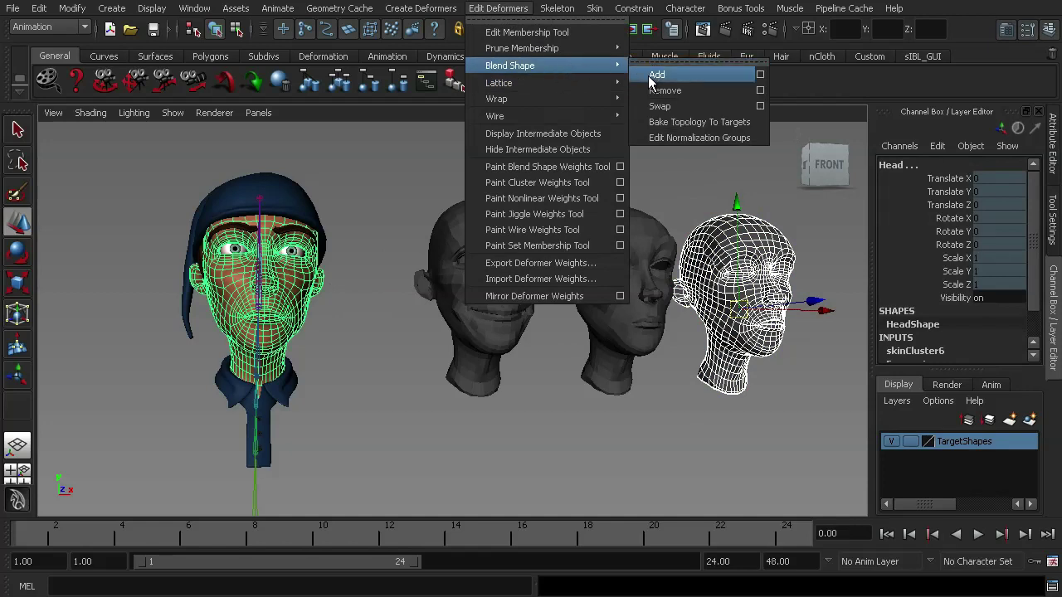
{"action": "left_click", "coordinate": [760, 76]}
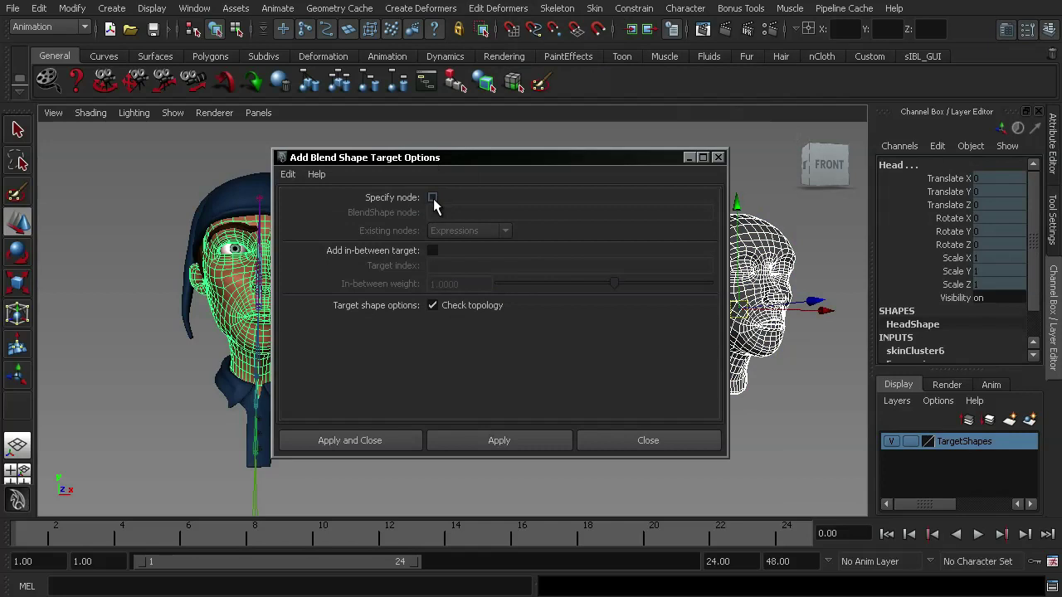
{"action": "left_click", "coordinate": [433, 198]}
{"action": "left_click", "coordinate": [492, 231]}
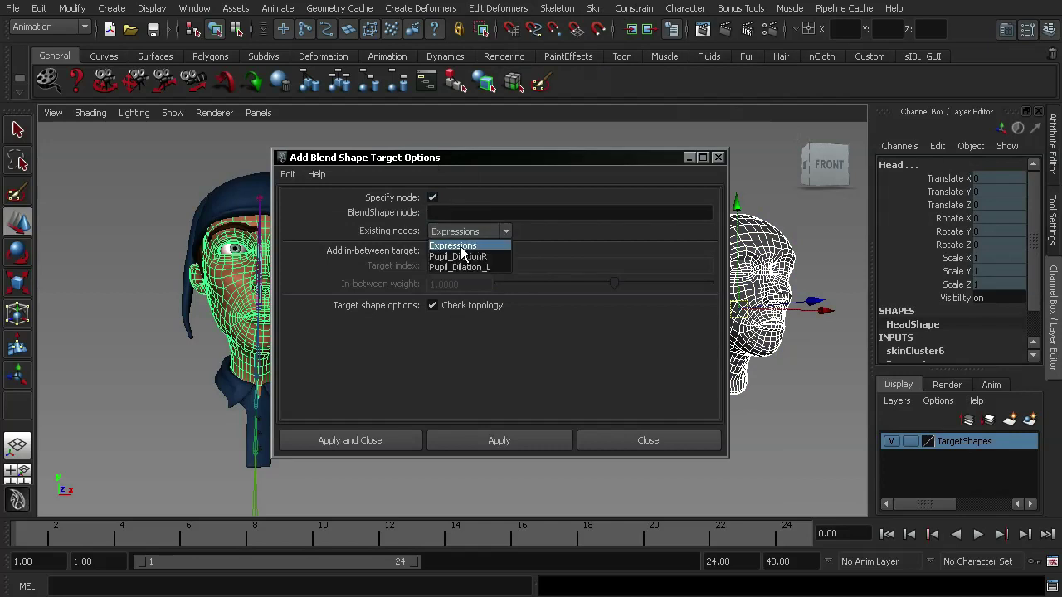
{"action": "left_click", "coordinate": [462, 246]}
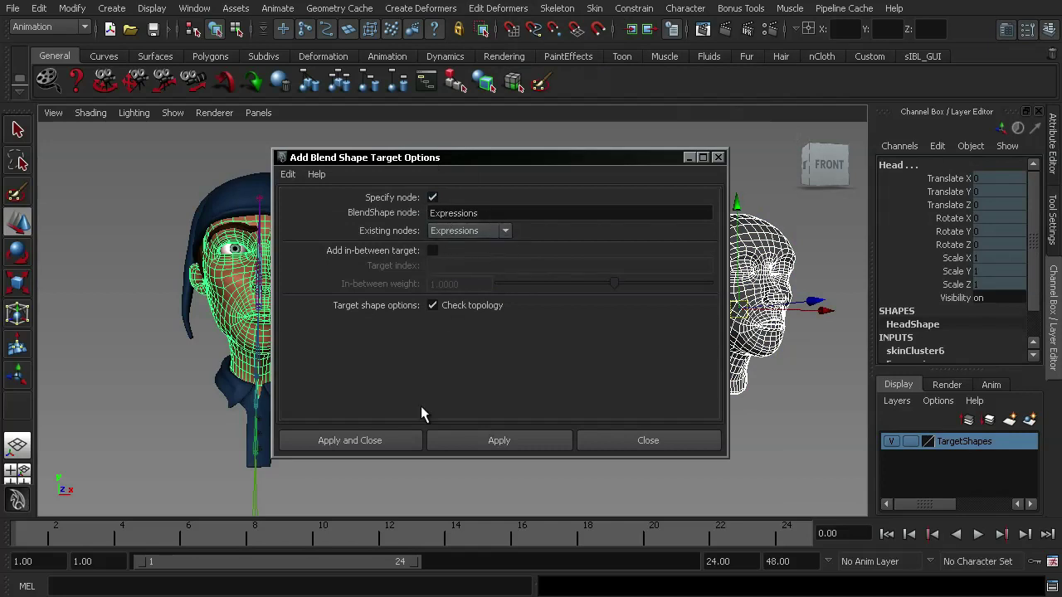
{"action": "left_click", "coordinate": [373, 445]}
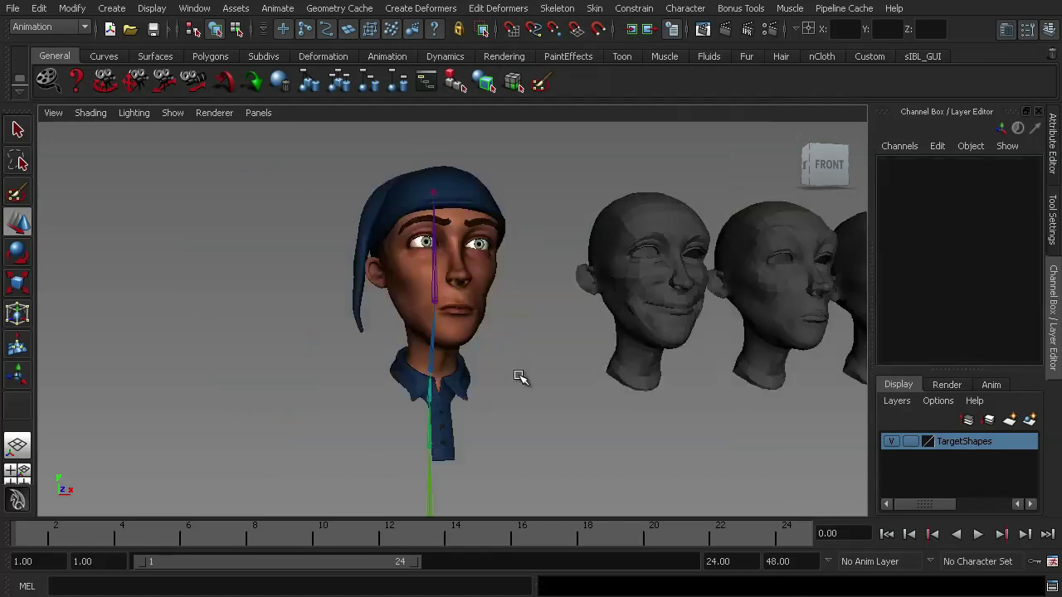
Test the Blink slider in the Blend Shape editor at weight 0.761 to close the eyes
{"action": "scroll", "coordinate": [508, 360], "scroll_direction": "up", "scroll_amount": 3}
{"action": "left_click", "coordinate": [200, 10]}
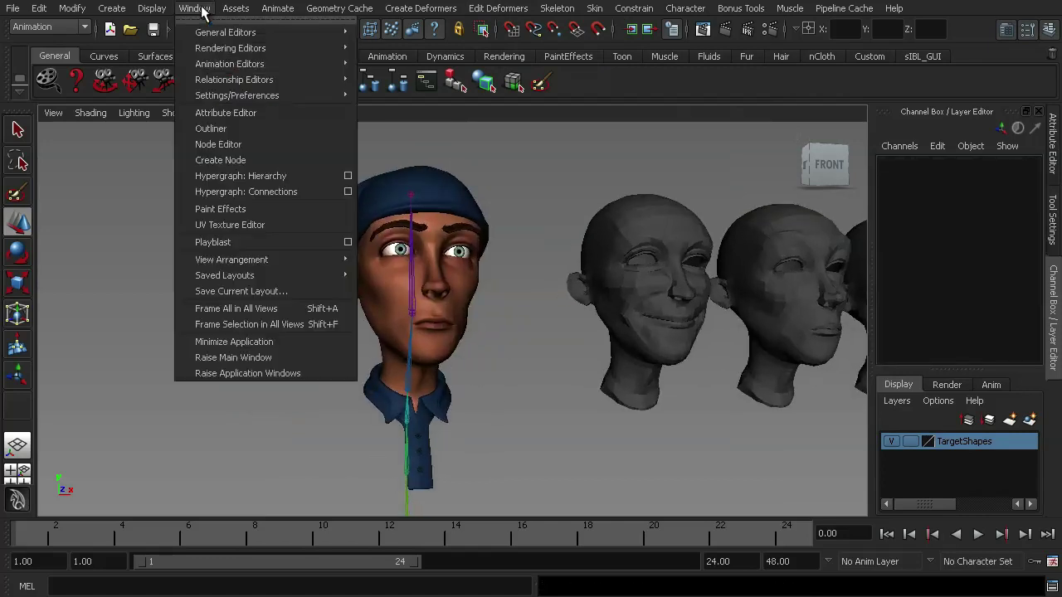
{"action": "mouse_move", "coordinate": [240, 64]}
{"action": "left_click", "coordinate": [398, 147]}
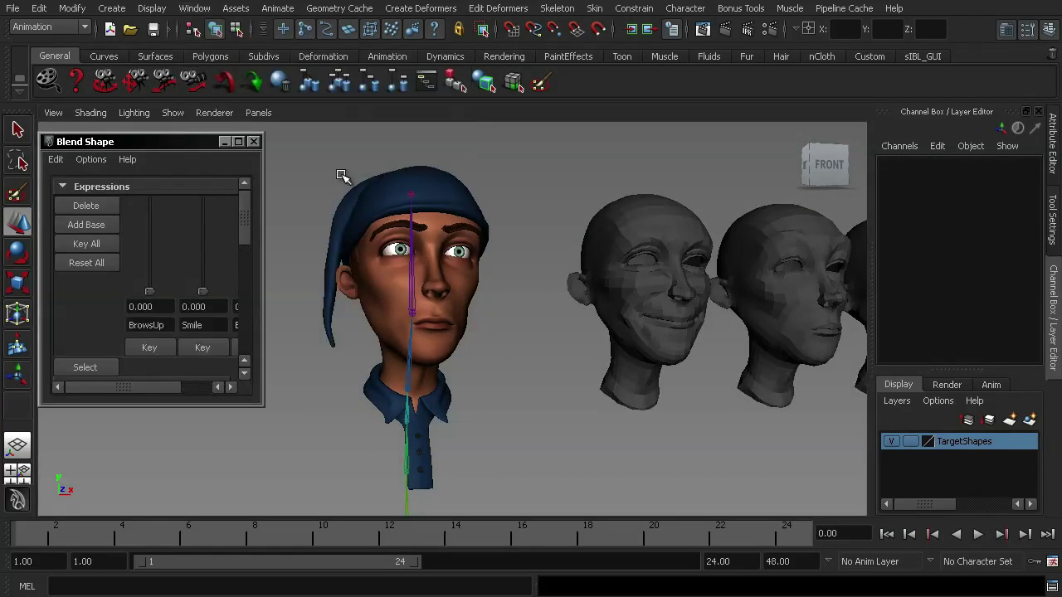
{"action": "left_click_drag", "start_coordinate": [124, 387], "coordinate": [152, 388]}
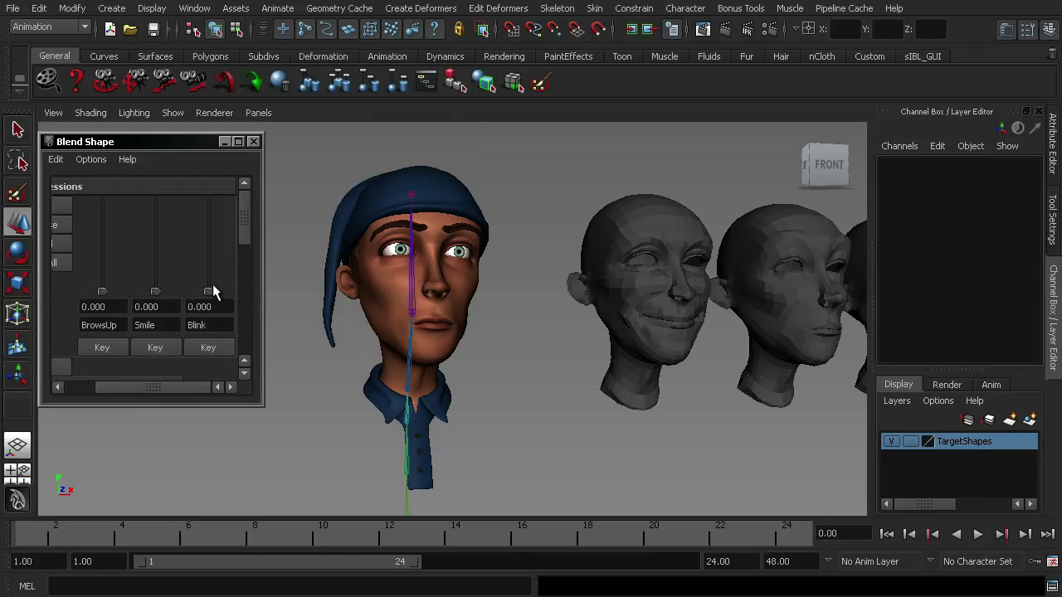
{"action": "left_click_drag", "start_coordinate": [210, 288], "coordinate": [224, 201]}
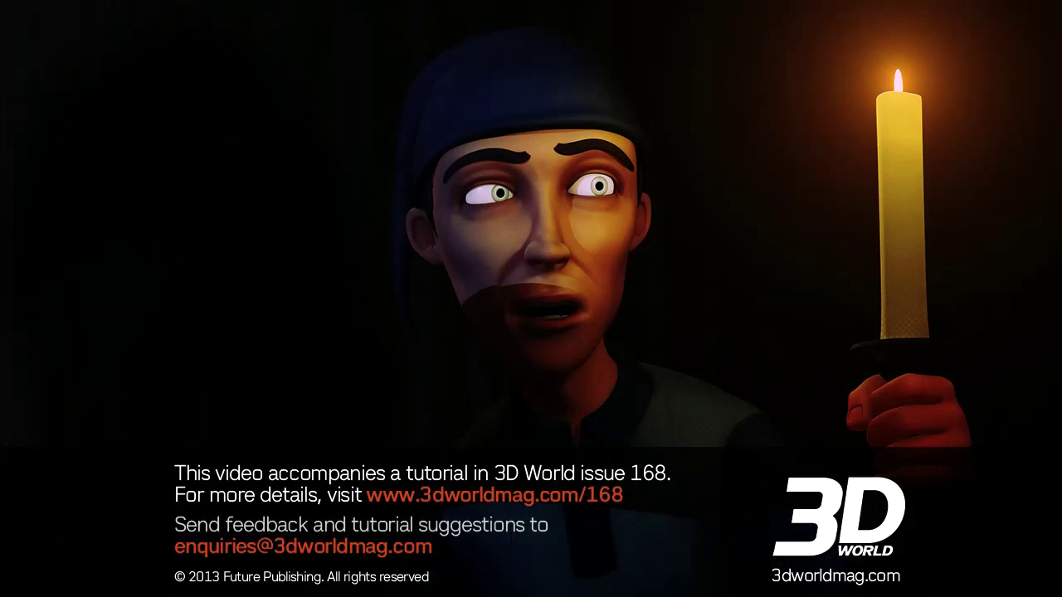